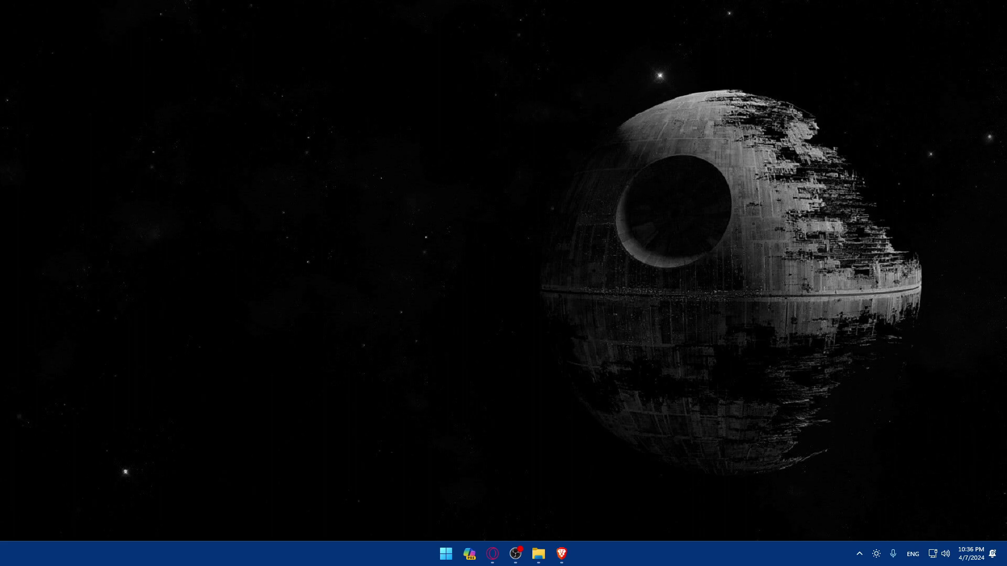
Open the Brave browser, search Google for "character ai" and open the character.ai website
click(565, 555)
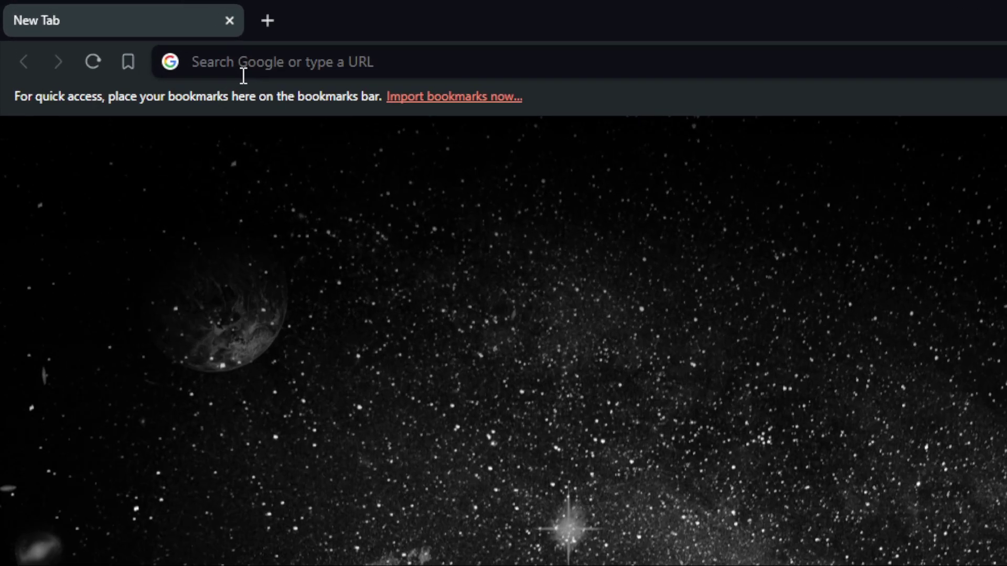
click(126, 32)
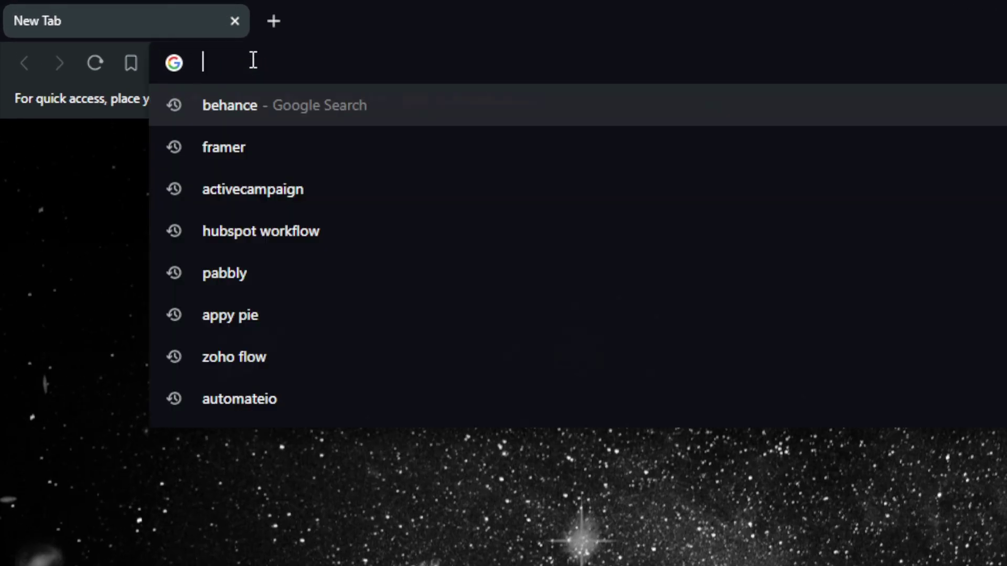
text(chara)
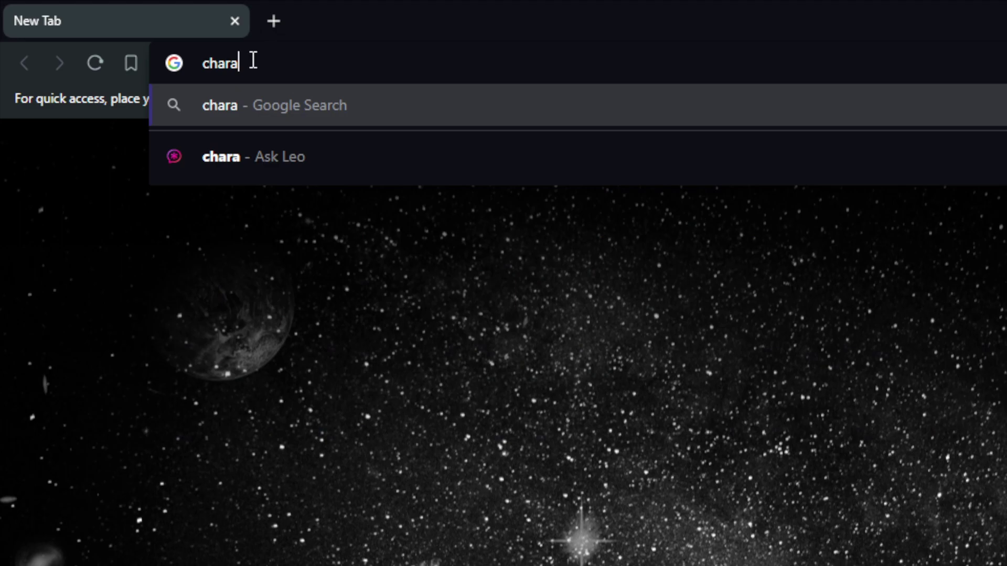
text(cter ai)
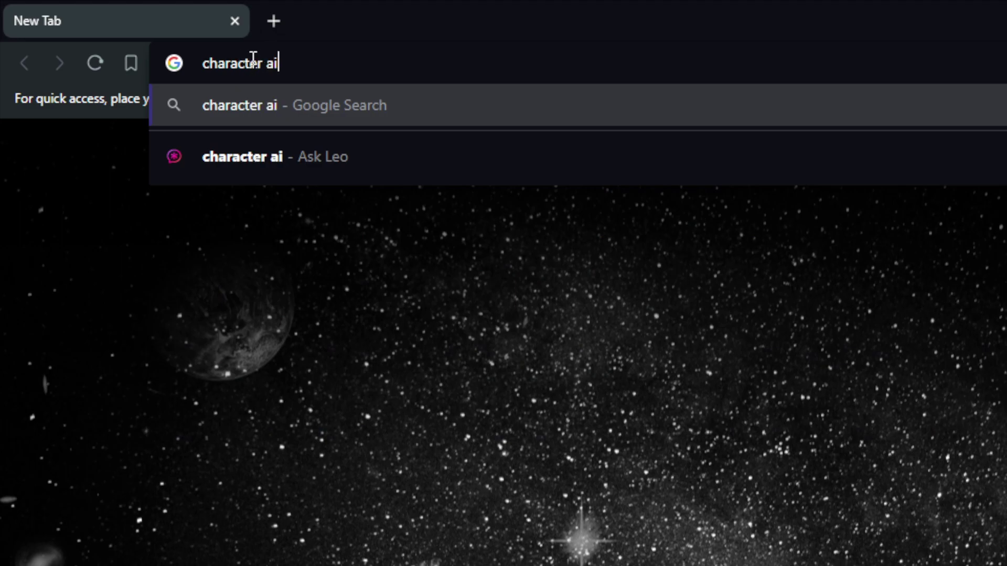
key(Return)
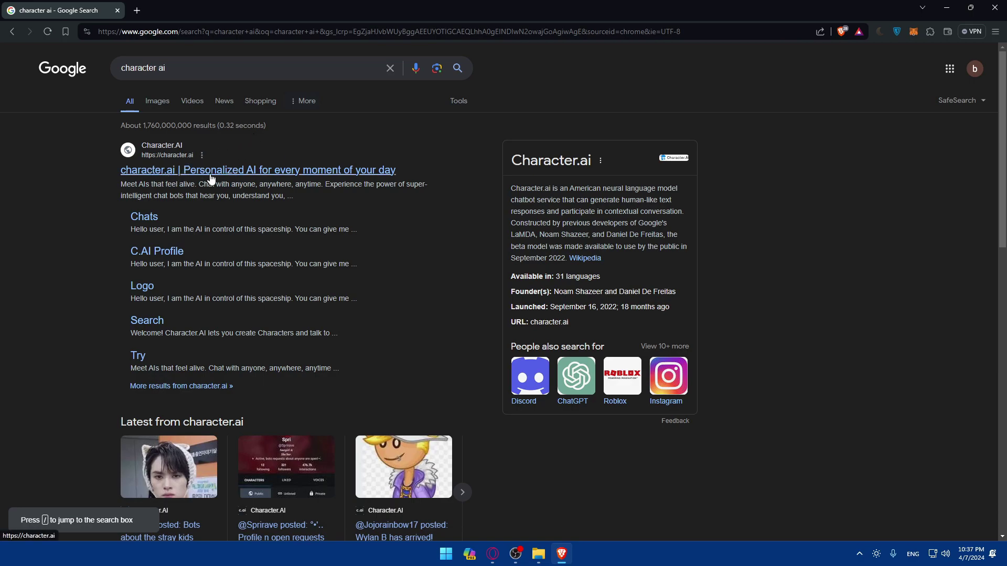
click(264, 176)
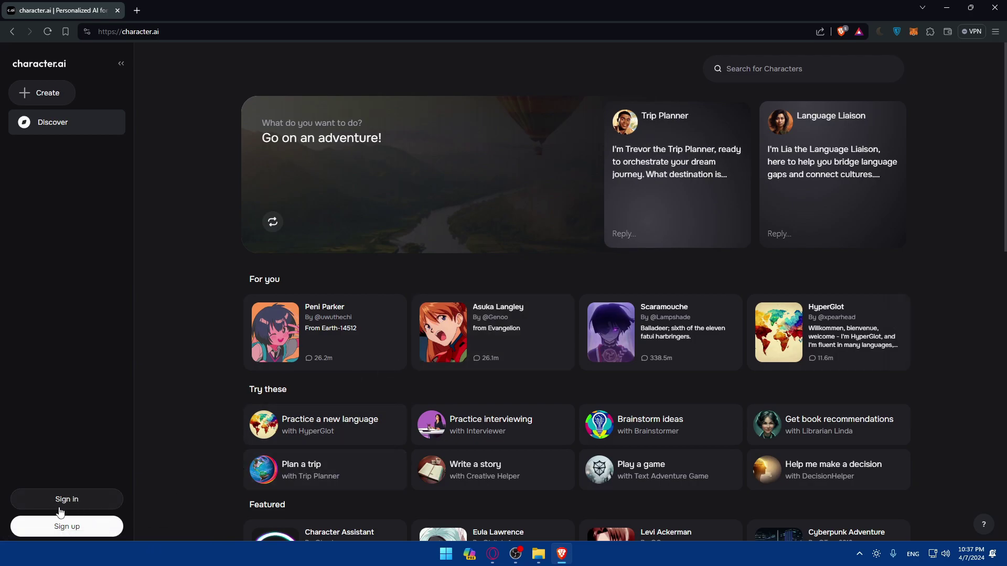
click(78, 499)
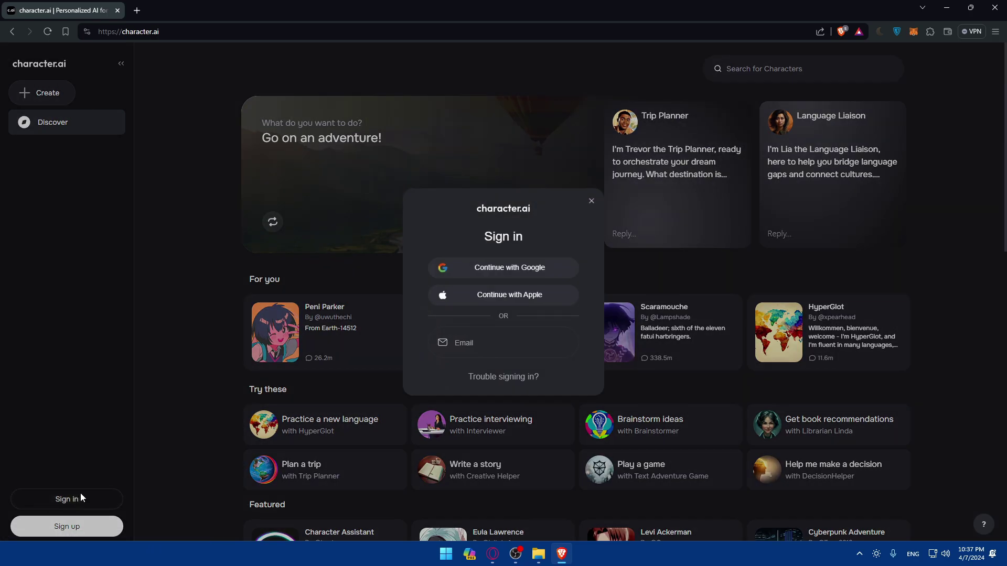
click(591, 202)
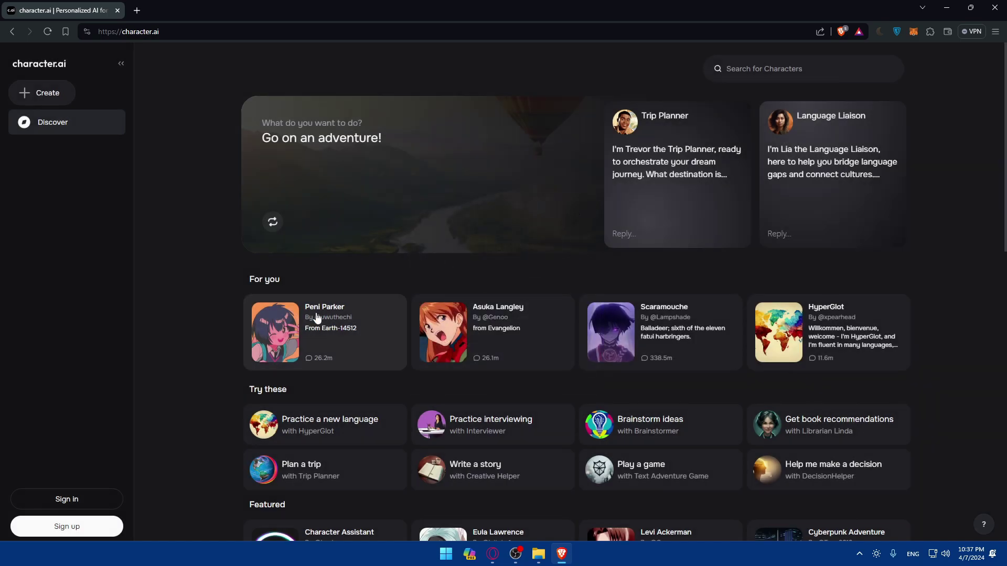
click(80, 527)
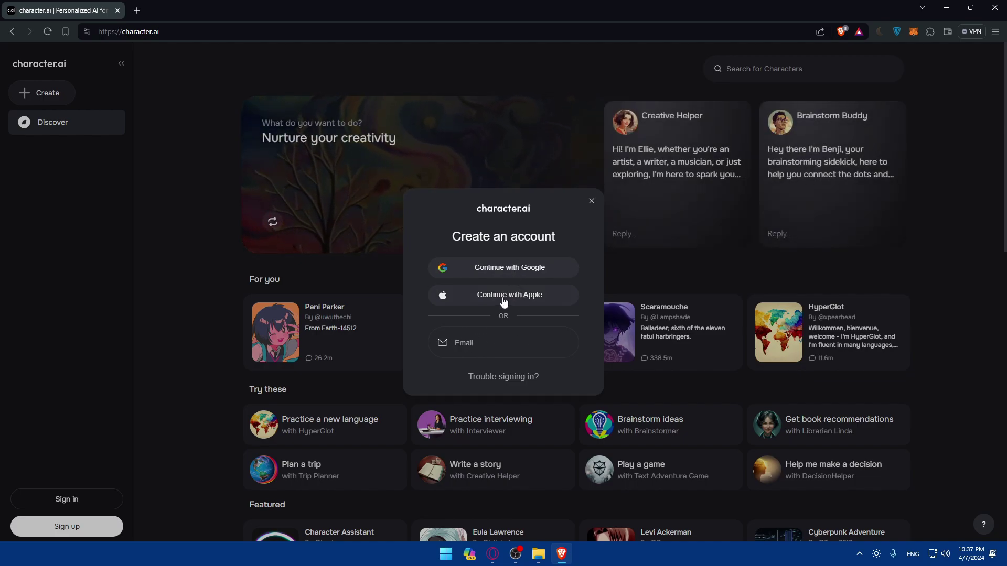
click(591, 202)
Sign in to character.ai with the second listed Google account and approve sharing its profile details
click(95, 502)
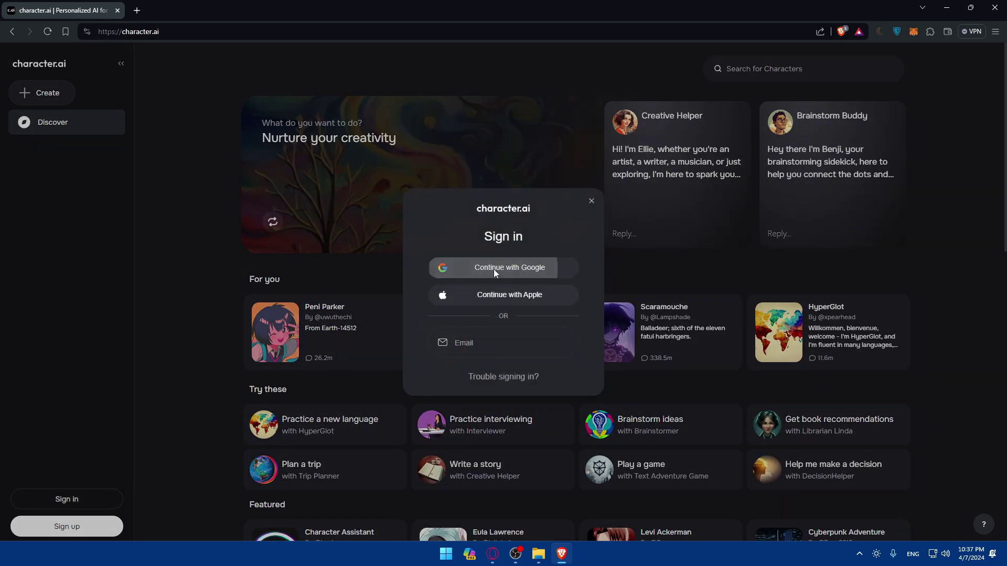
click(494, 269)
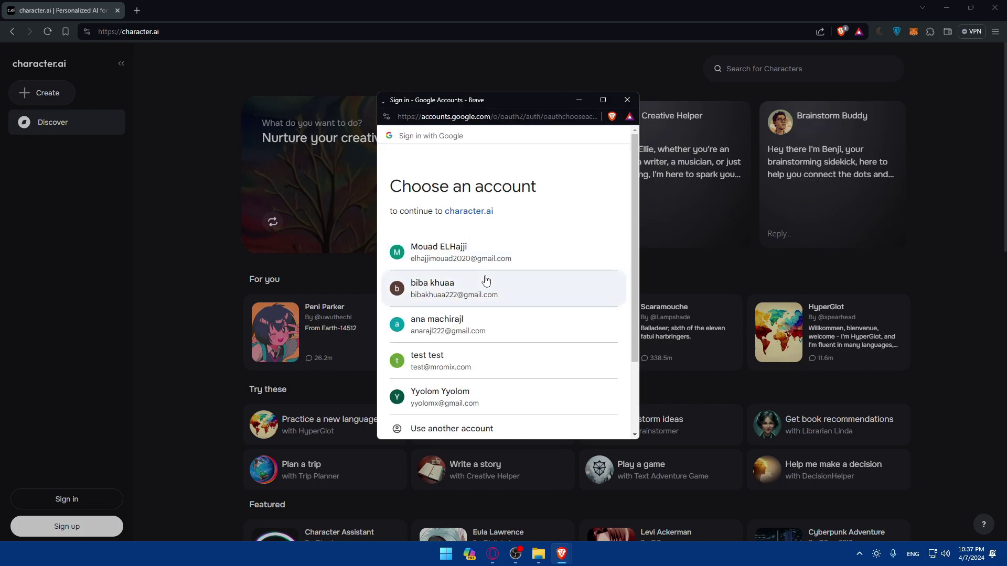
click(472, 293)
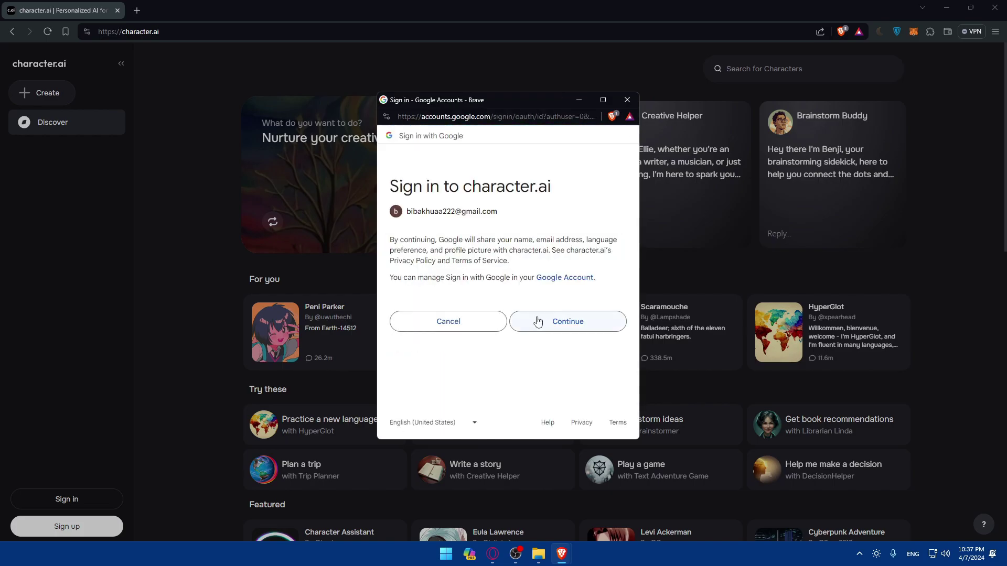
drag(389, 239, 521, 264)
click(522, 265)
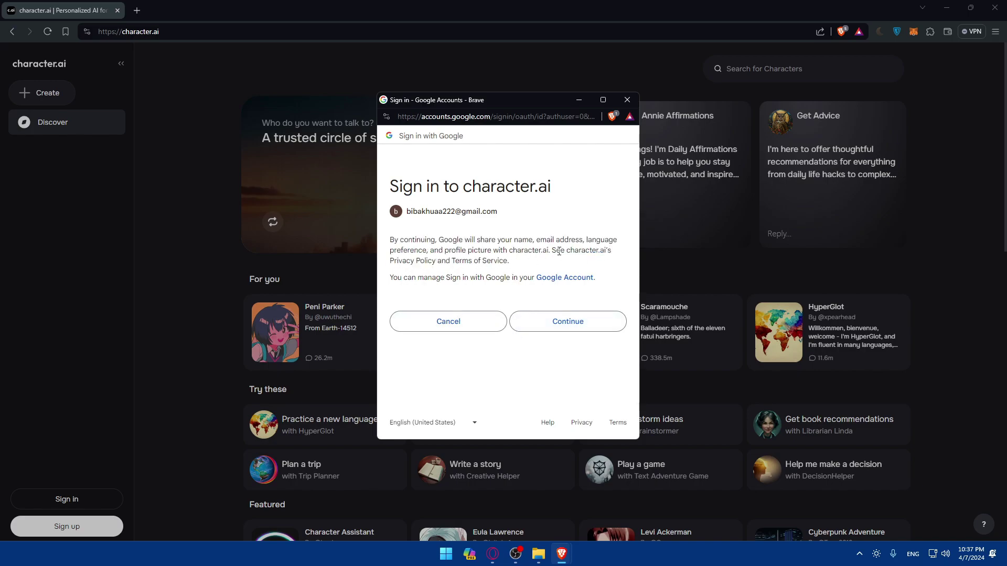
drag(393, 282, 591, 290)
click(591, 291)
click(555, 322)
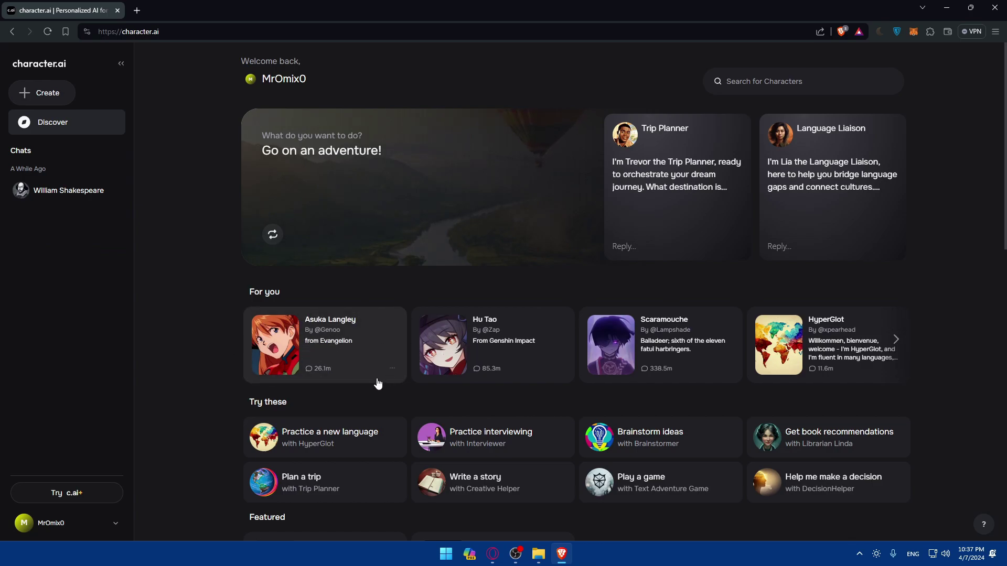
Look over the home page and read the benefits in the c.ai+ subscription offer, closing the offer when done
scroll(315, 386, down, 6)
scroll(309, 386, up, 6)
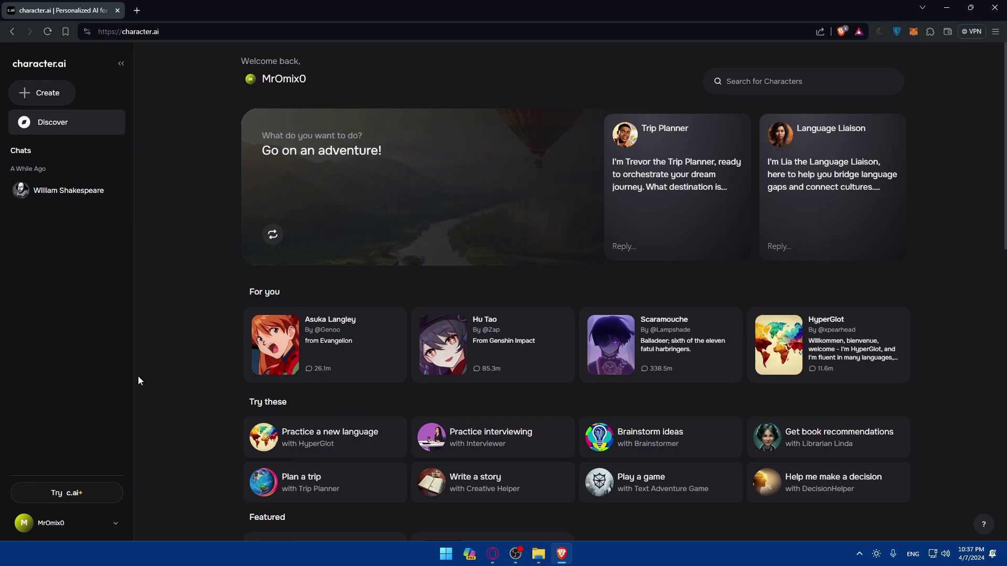
click(91, 496)
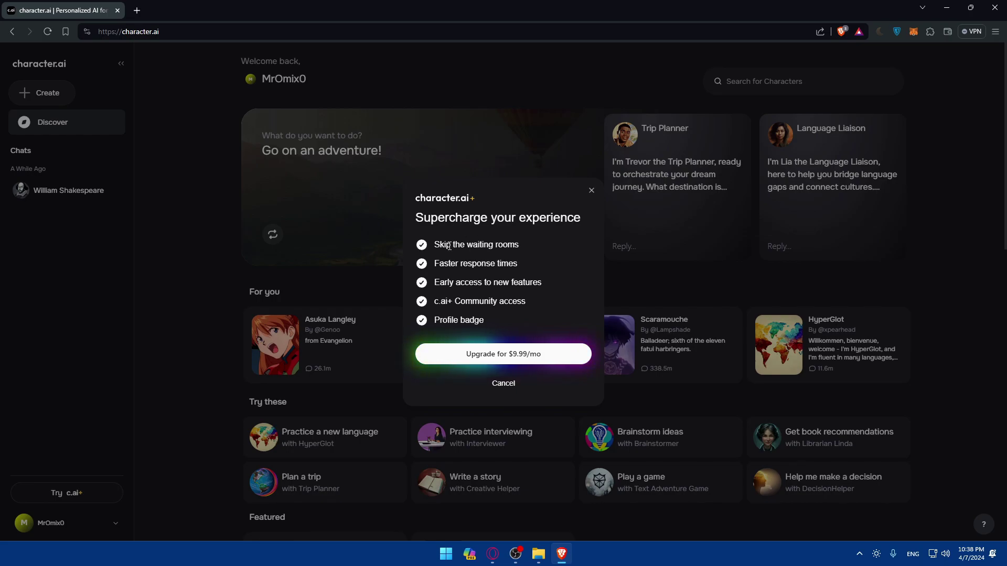
drag(439, 249, 526, 244)
click(479, 256)
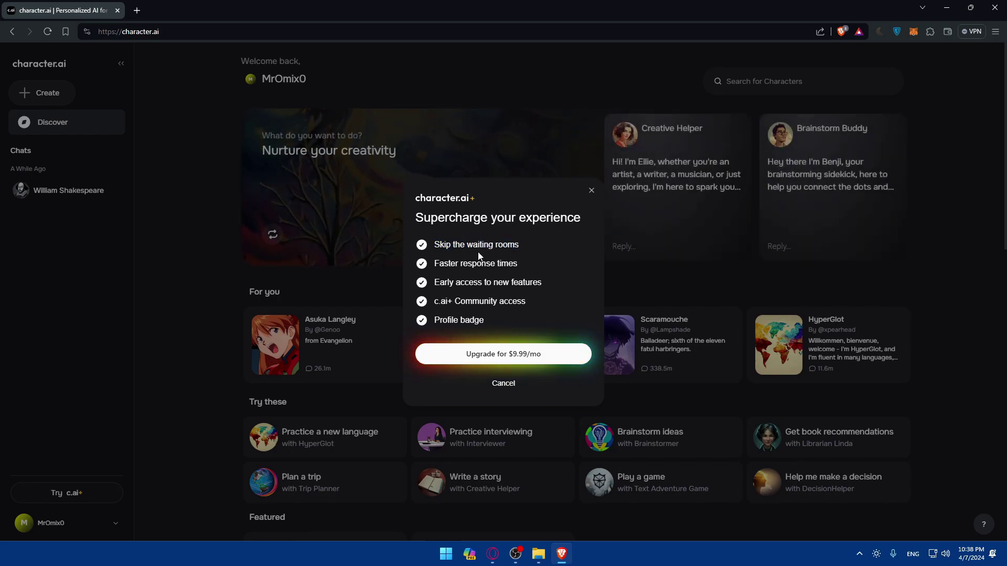
drag(429, 264, 513, 272)
click(513, 272)
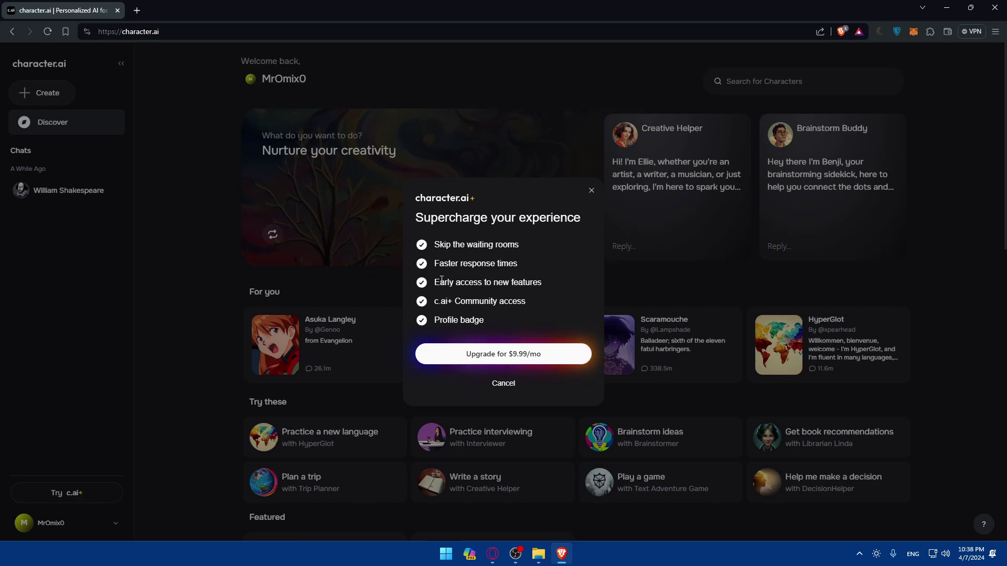
drag(434, 285, 543, 285)
click(505, 287)
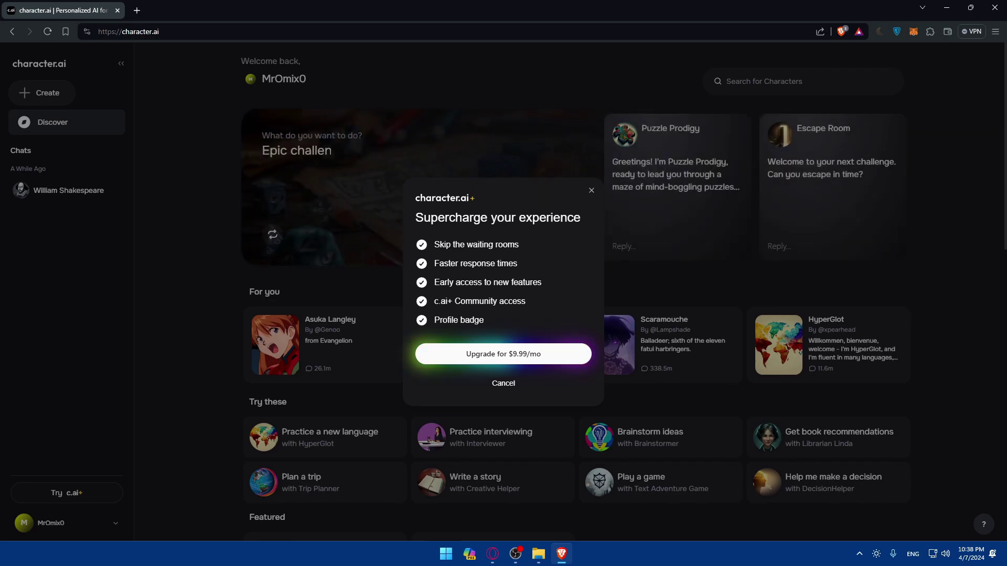
click(592, 191)
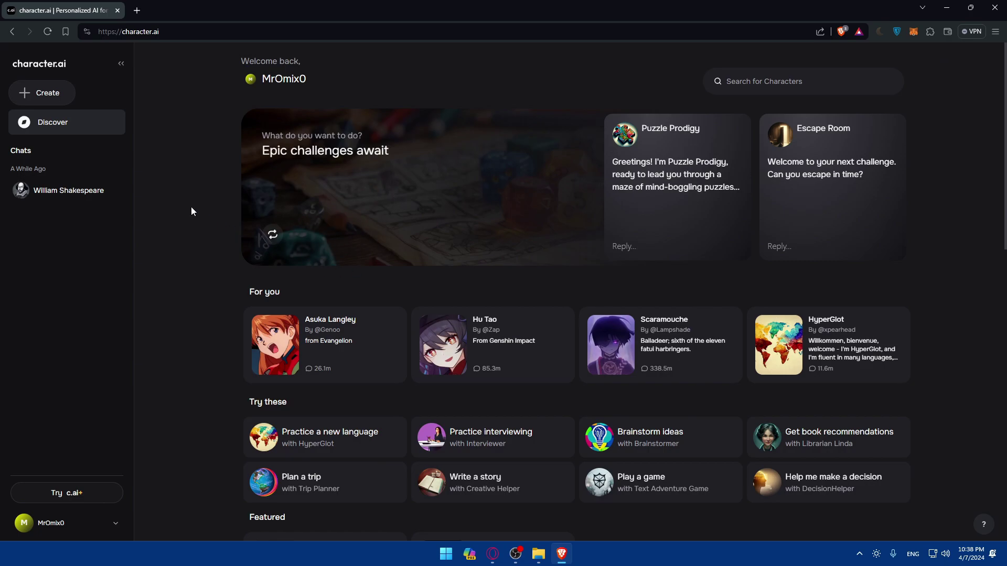
Start a new character with the name "Tester talker" and the tagline "testing"
click(53, 95)
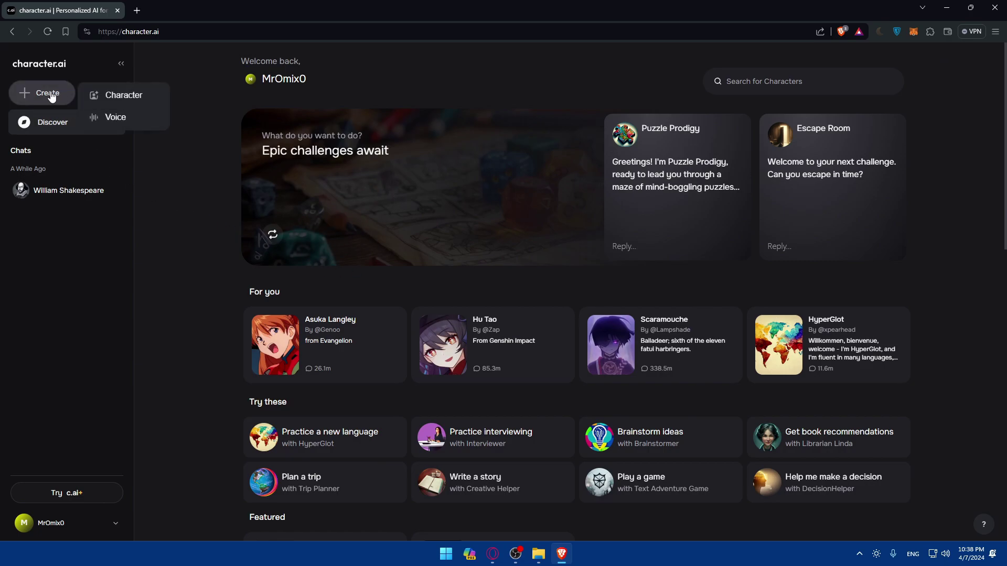
click(125, 100)
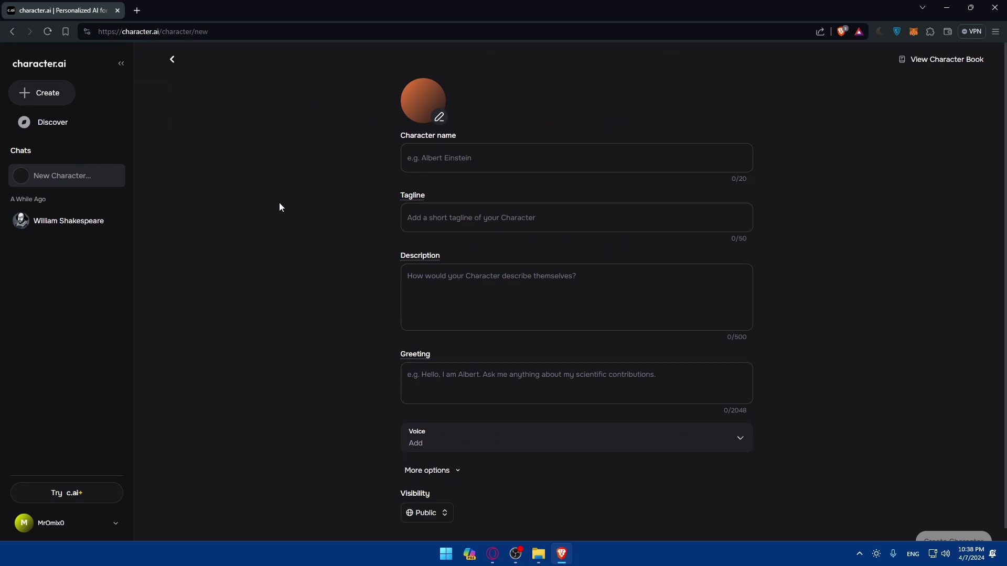
click(447, 158)
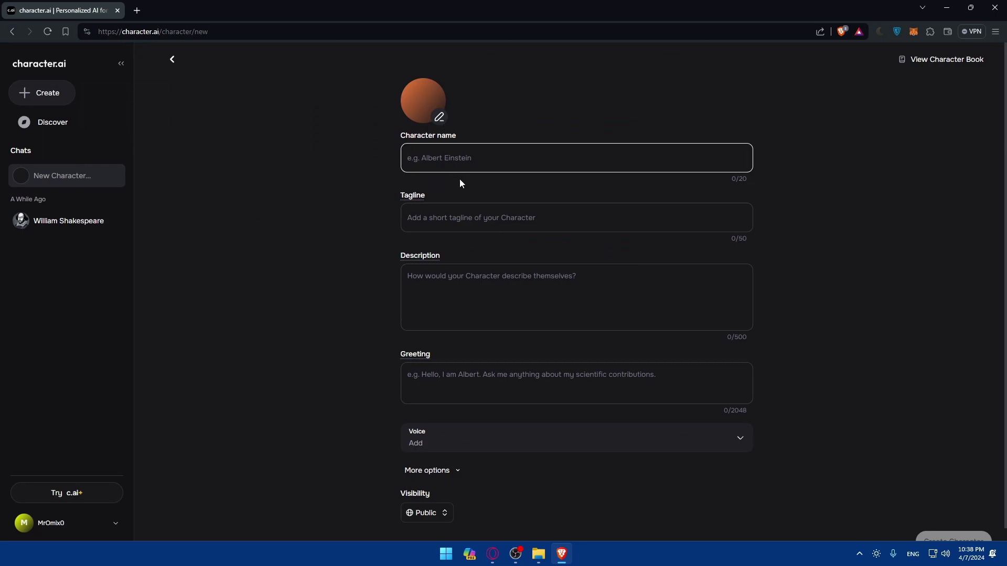
text(Tester talker)
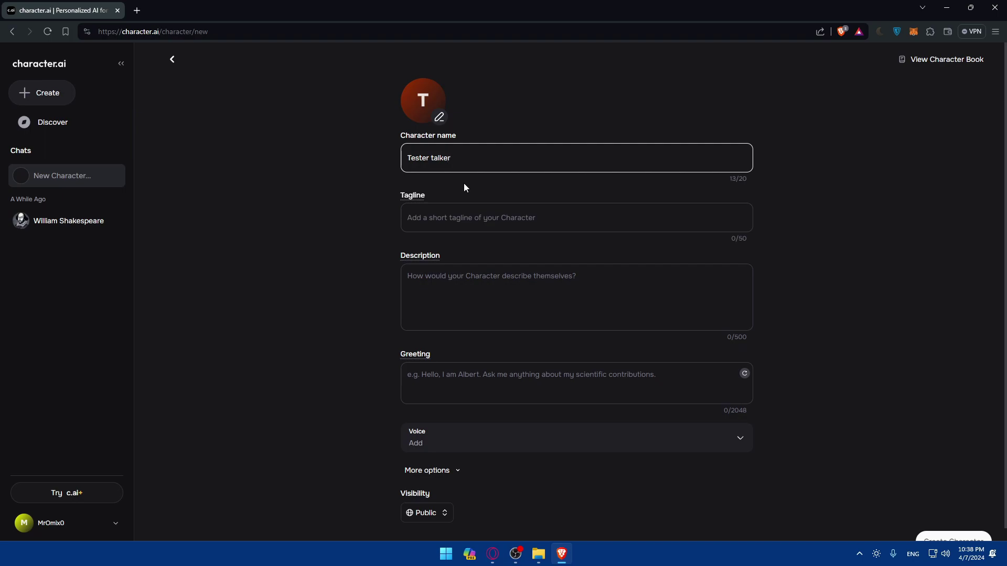
click(467, 216)
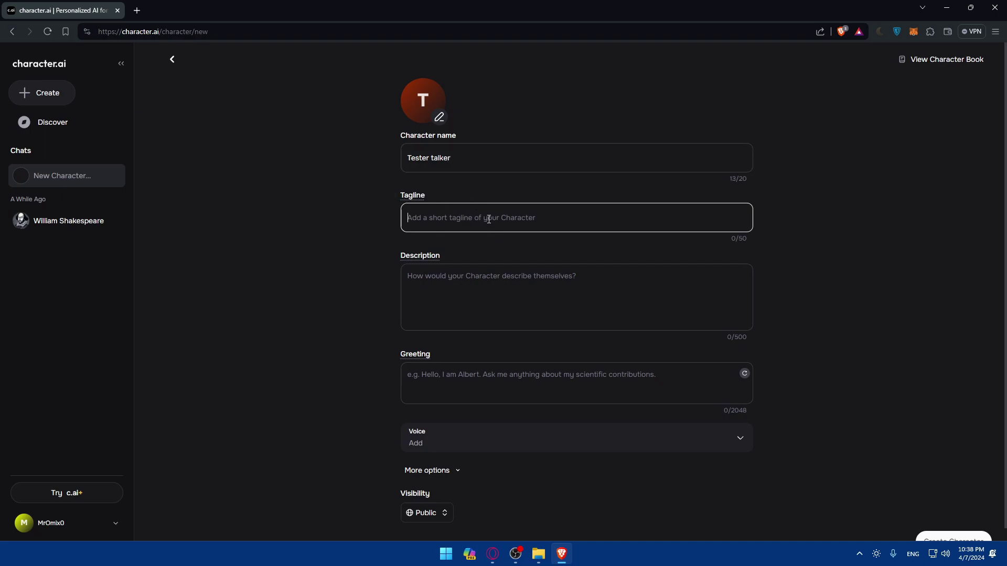
click(374, 247)
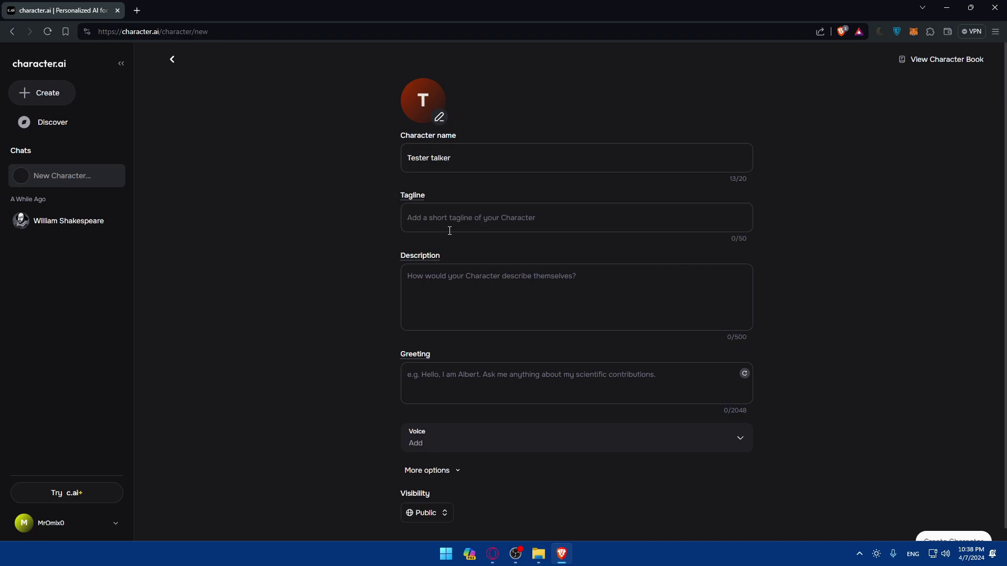
click(492, 221)
text(testing)
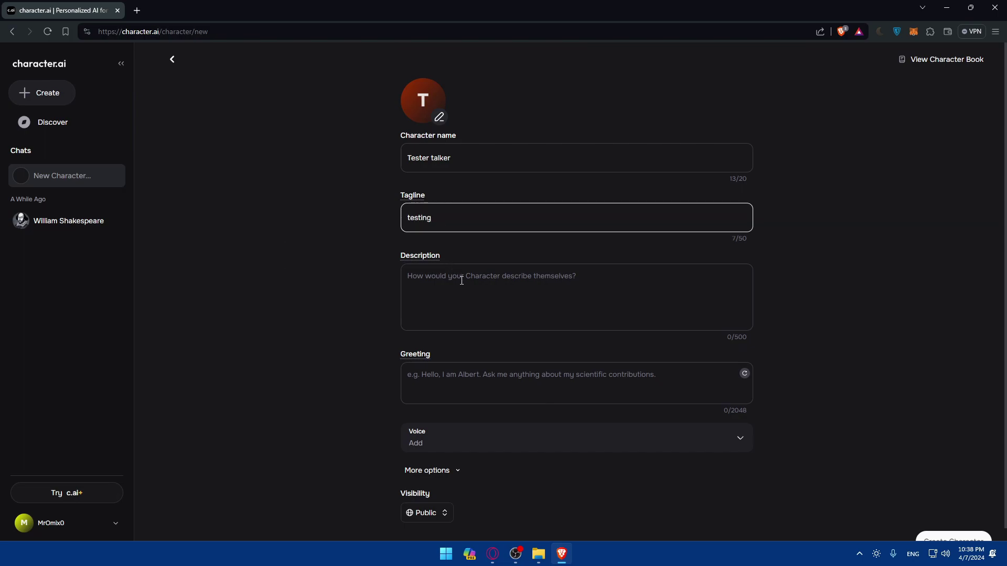
Set the character's description to "this guy will test conversations with you" and its greeting to "Hello I am tester the tester"
click(462, 281)
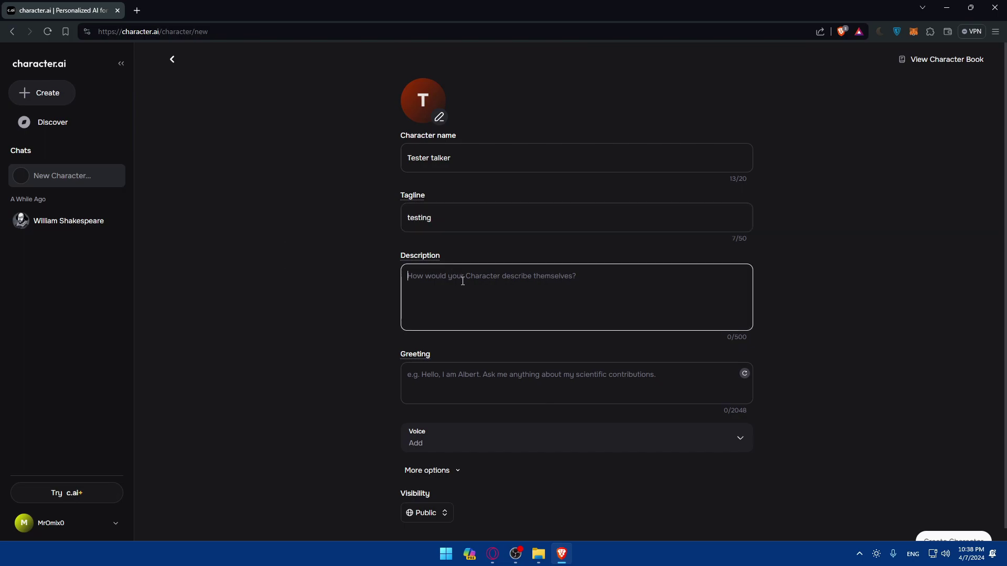
text(t)
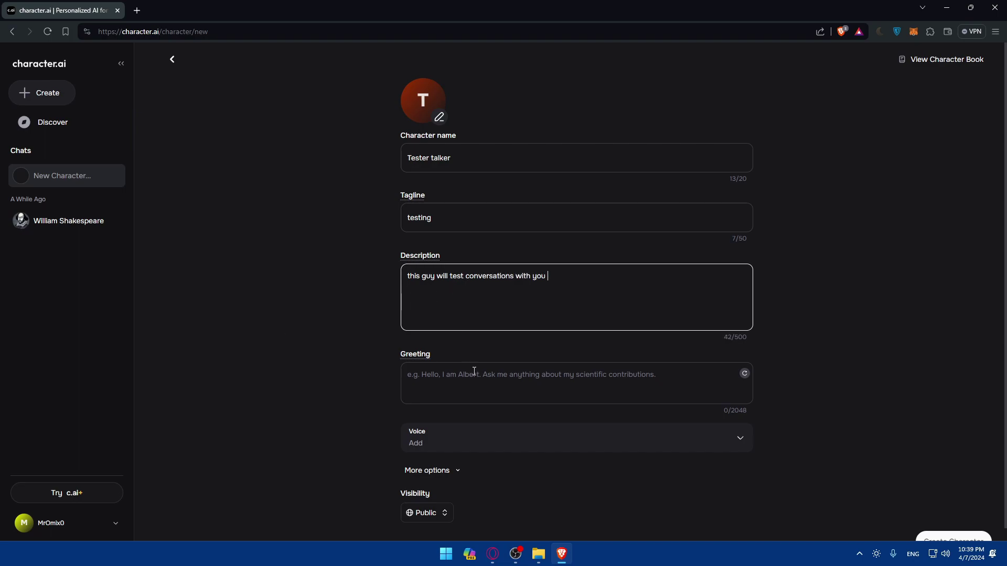
click(499, 378)
text(Hello I am tester the tester)
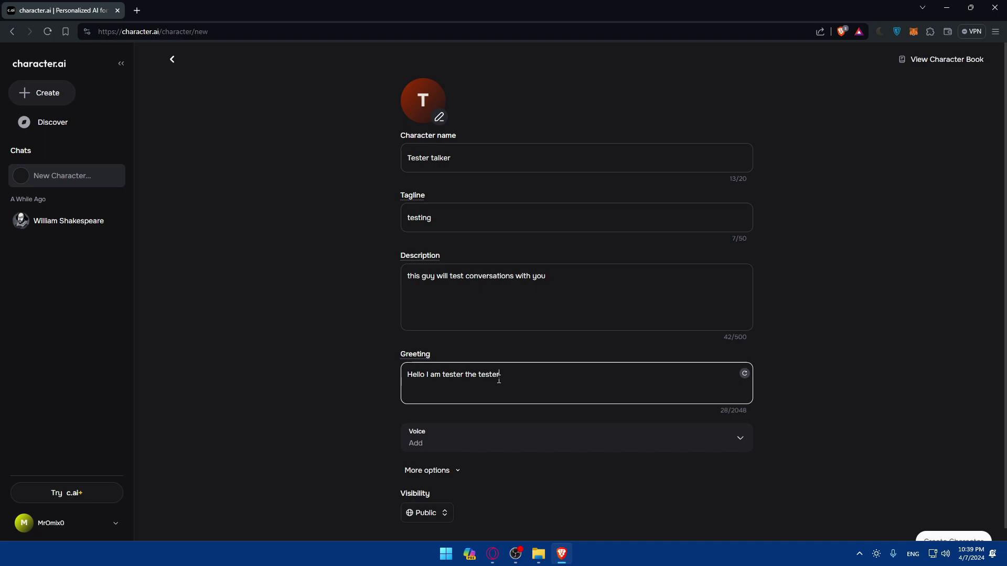
Preview the Ignacio and Zoey voices and assign the Ignacio voice to the character
scroll(495, 375, down, 1)
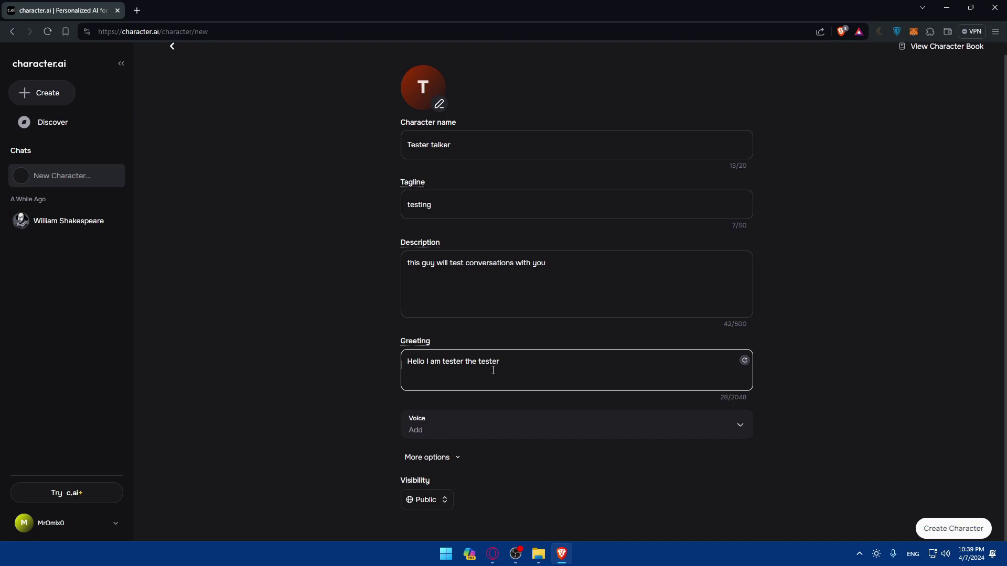
click(444, 427)
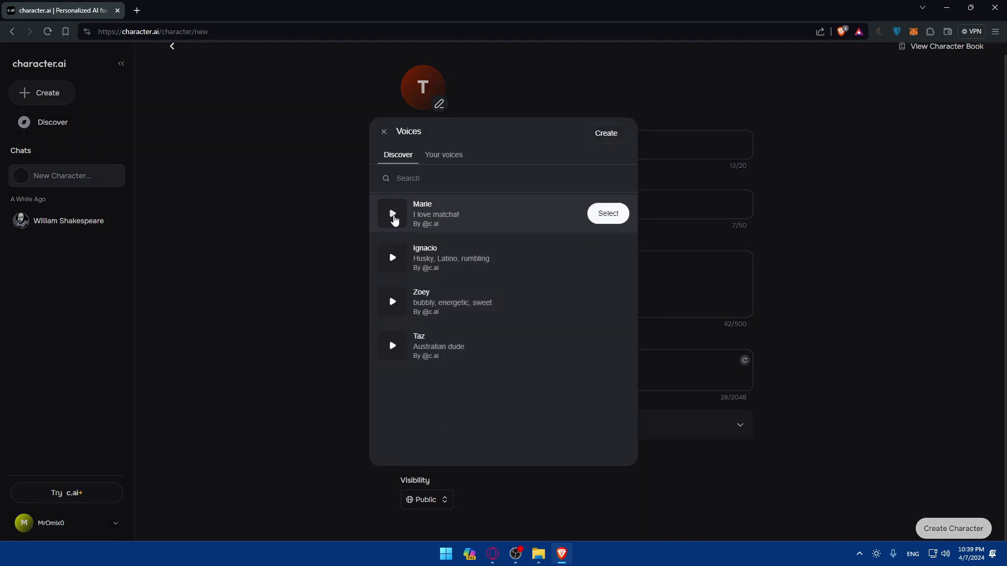
click(393, 260)
click(394, 307)
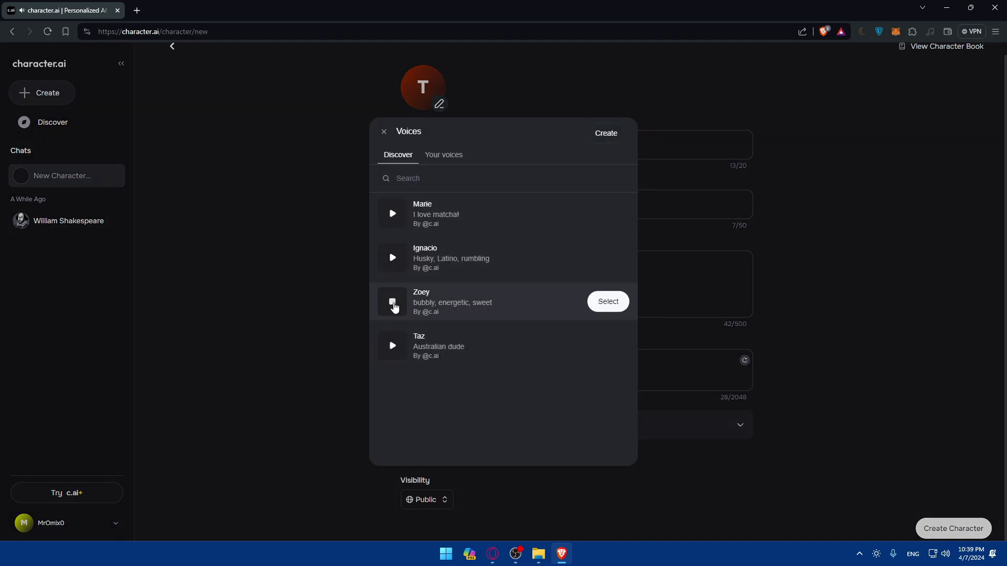
click(607, 257)
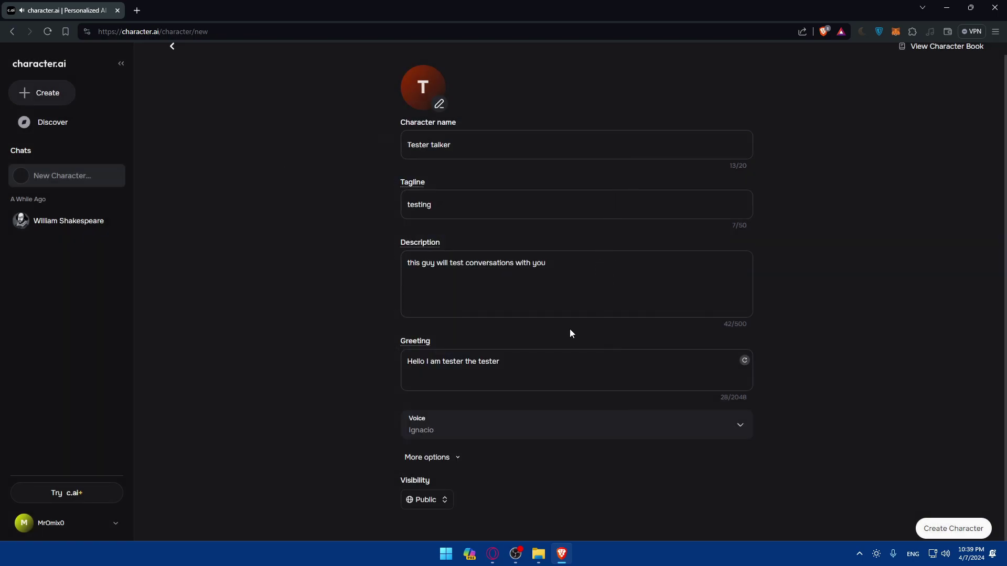
Check the visibility choices, keeping Public, and generate avatar images for the description "a guy testing conversations with others"
click(444, 499)
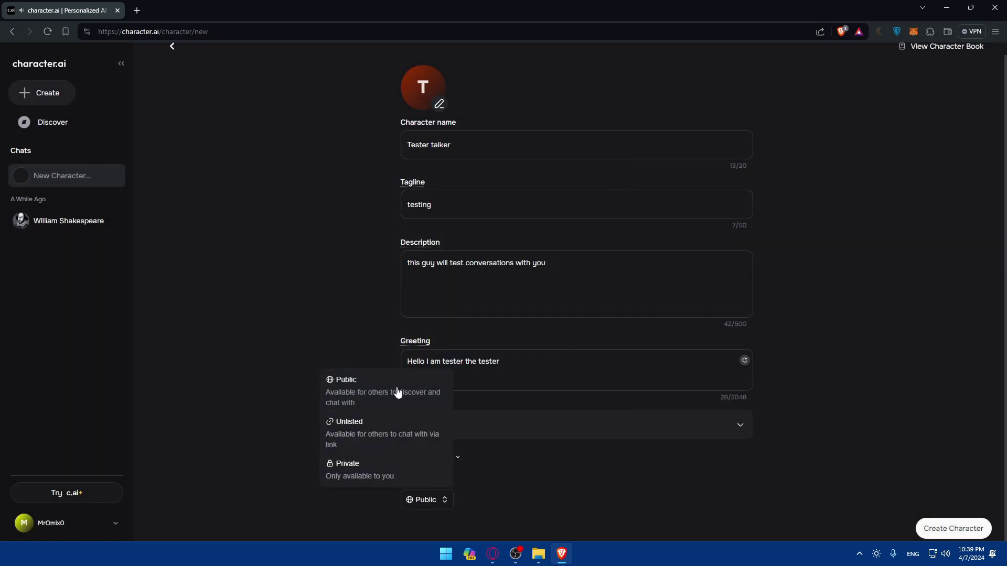
click(538, 485)
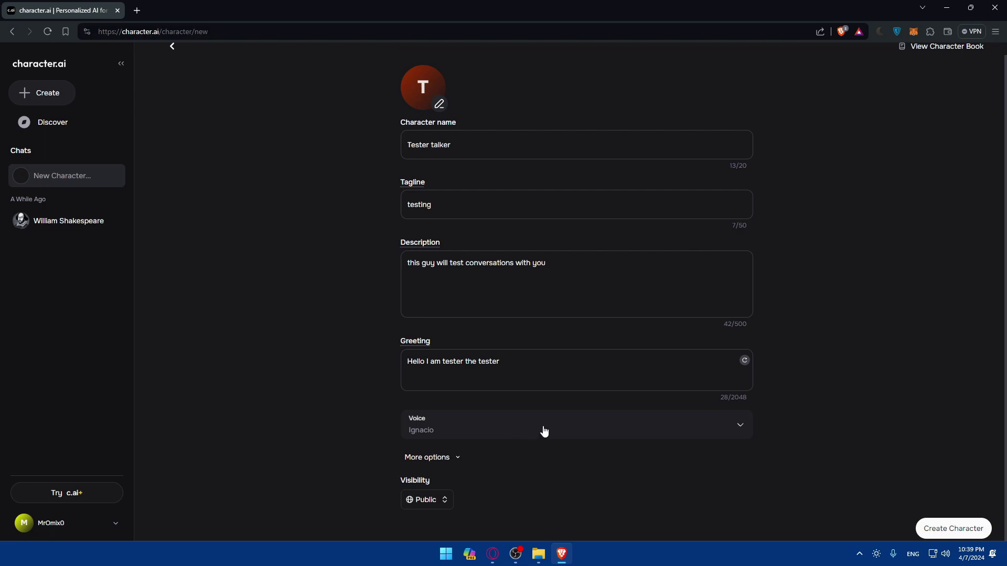
click(440, 104)
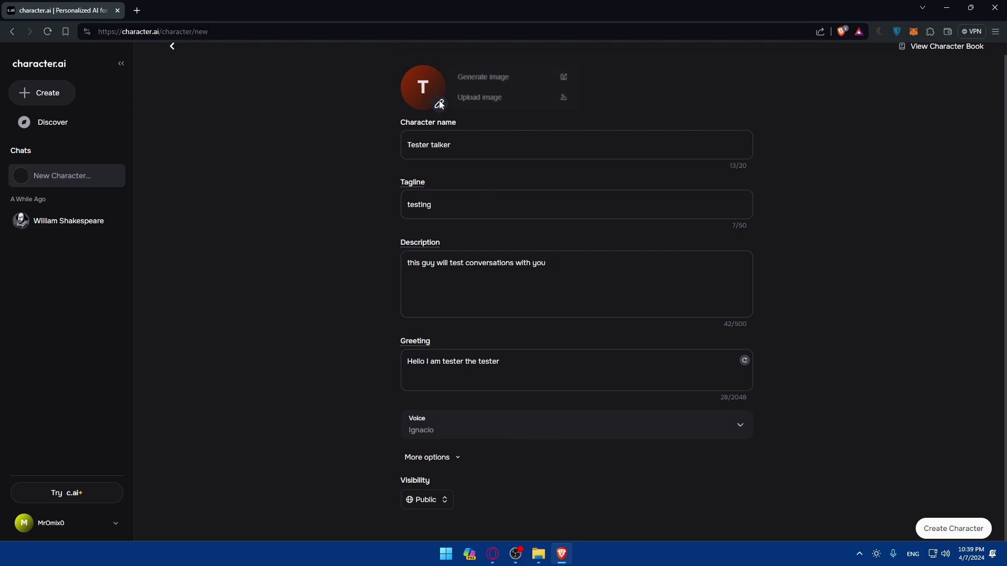
click(512, 79)
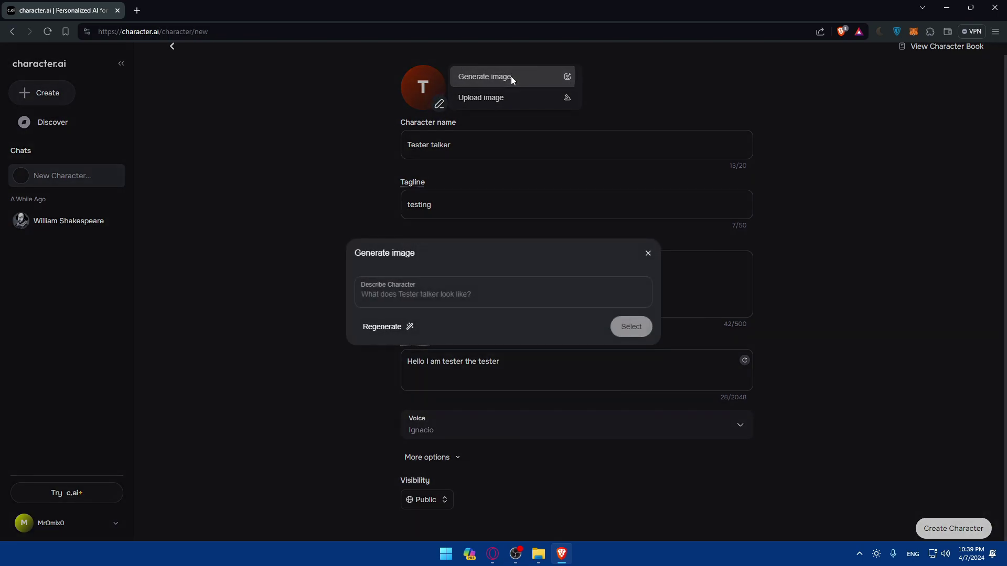
click(424, 295)
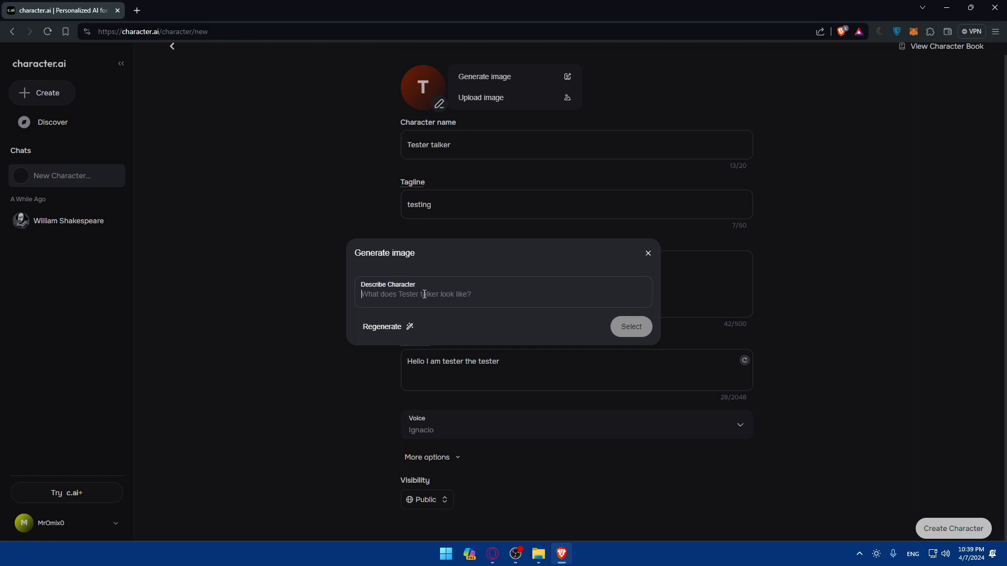
text(a hg)
key(BackSpace)
text(guy testing conversation )
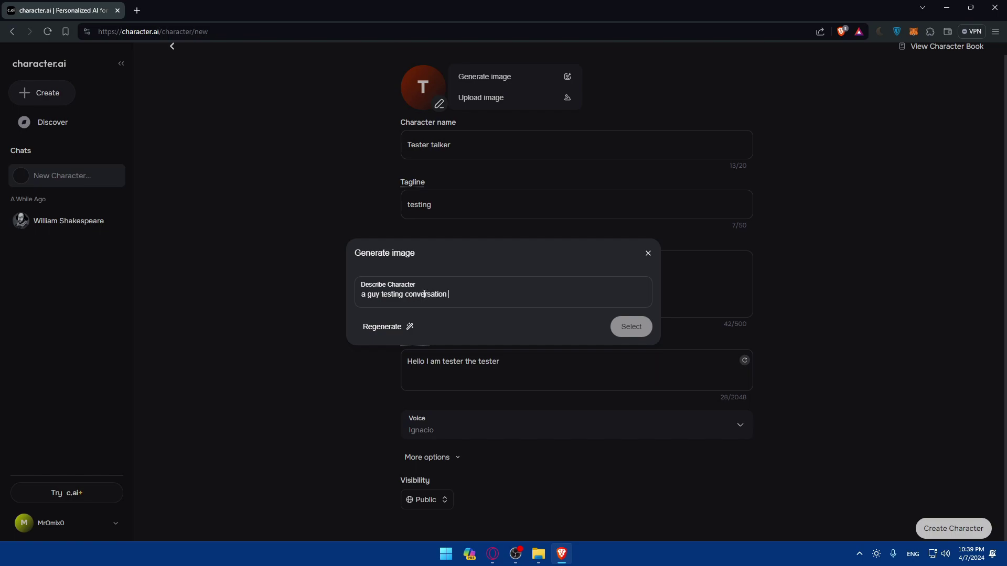
text(wilh others)
click(393, 328)
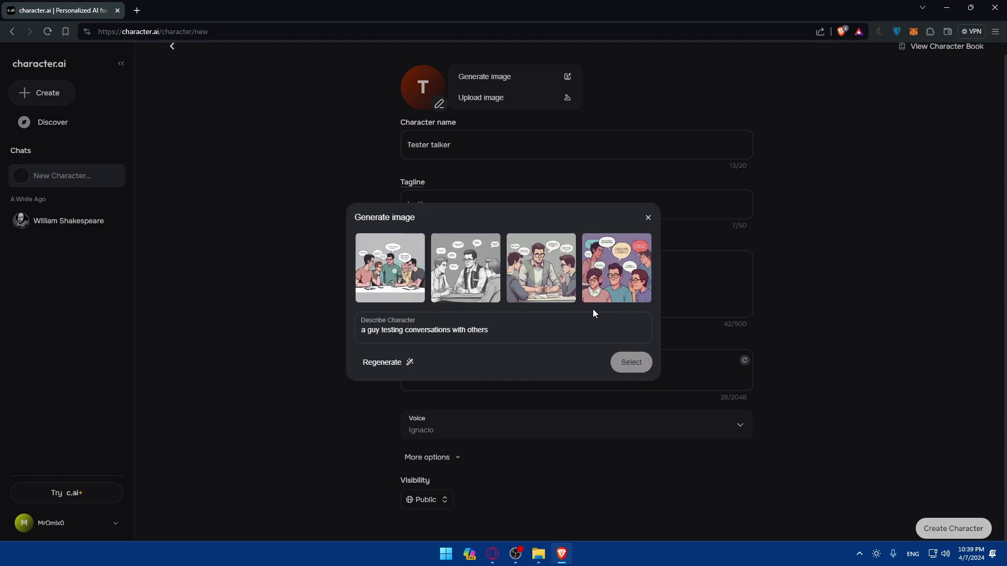
Use the third generated image as the avatar and create the character
click(541, 269)
click(627, 359)
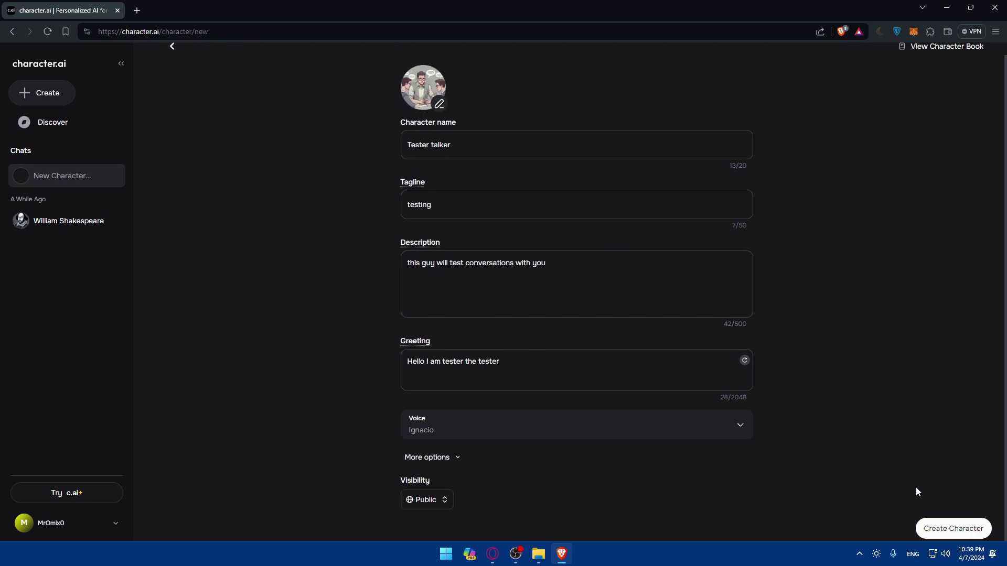
click(944, 529)
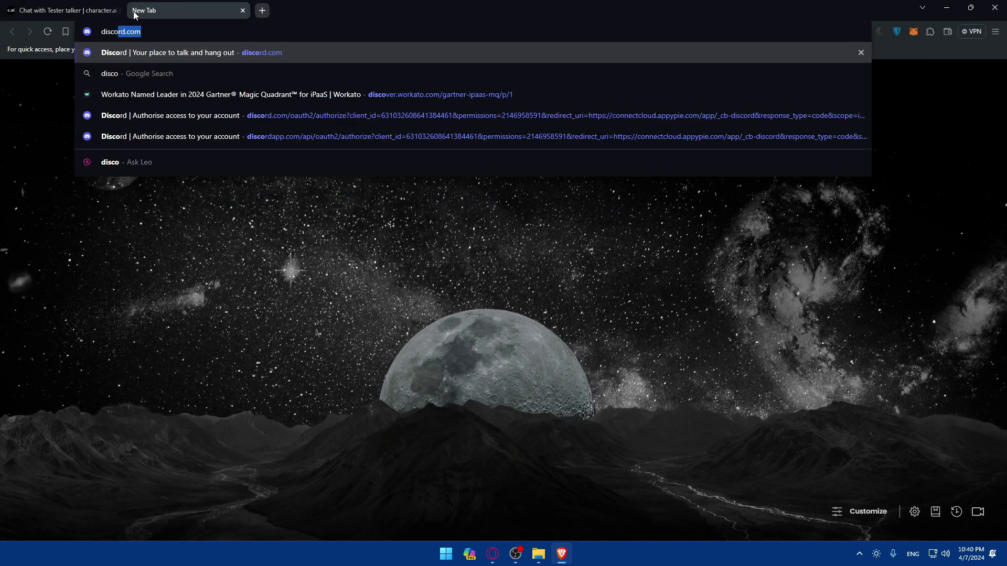
Open discord.com in a new browser tab, launch Discord in the browser, dismiss the What's New notice and enter the personal server
key(BackSpace)
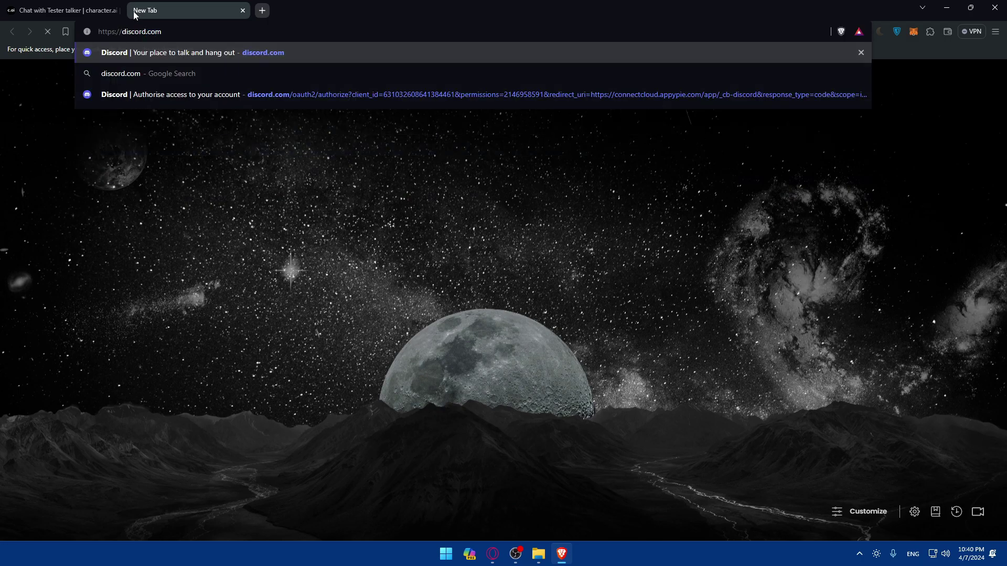
key(Return)
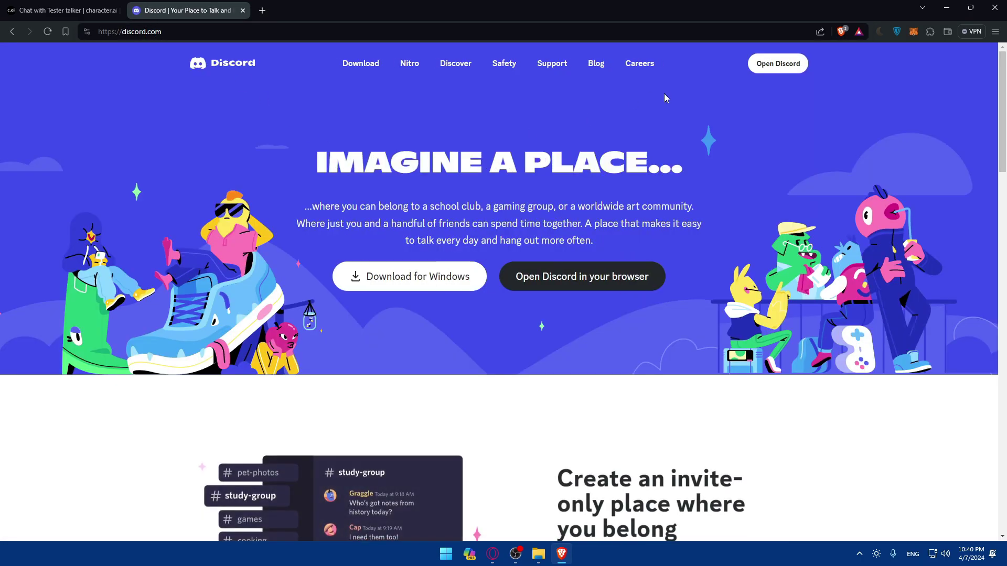
click(579, 278)
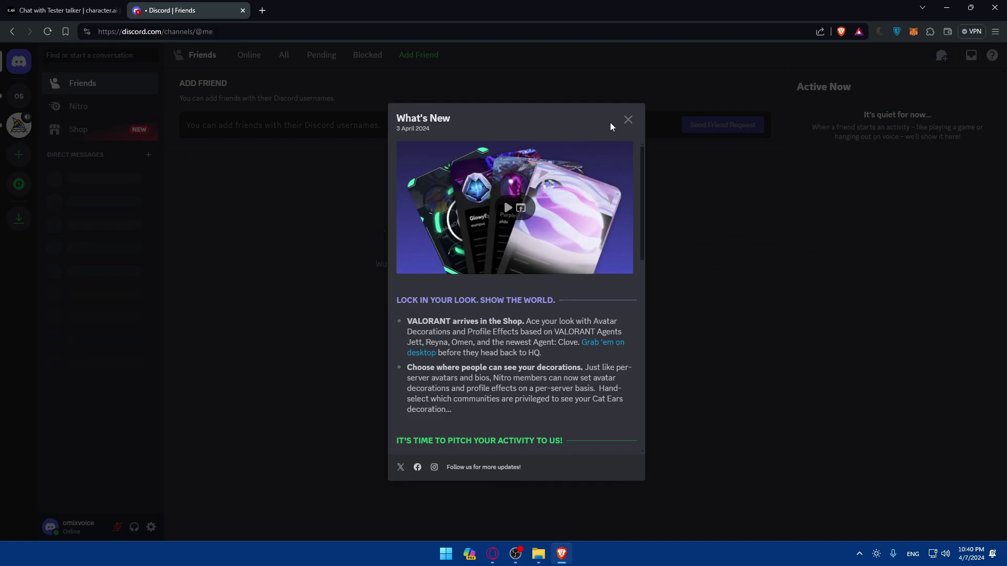
click(628, 120)
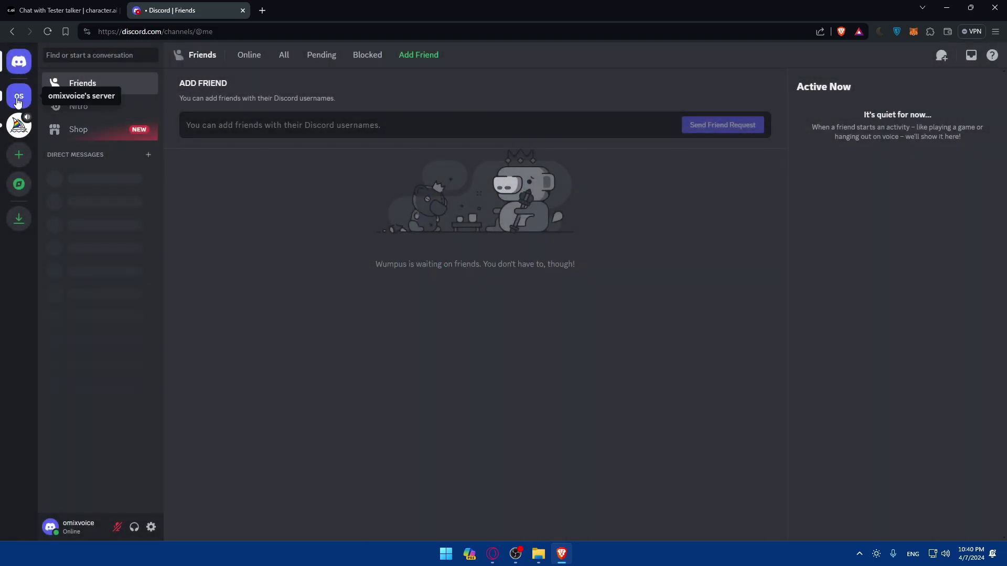
click(18, 100)
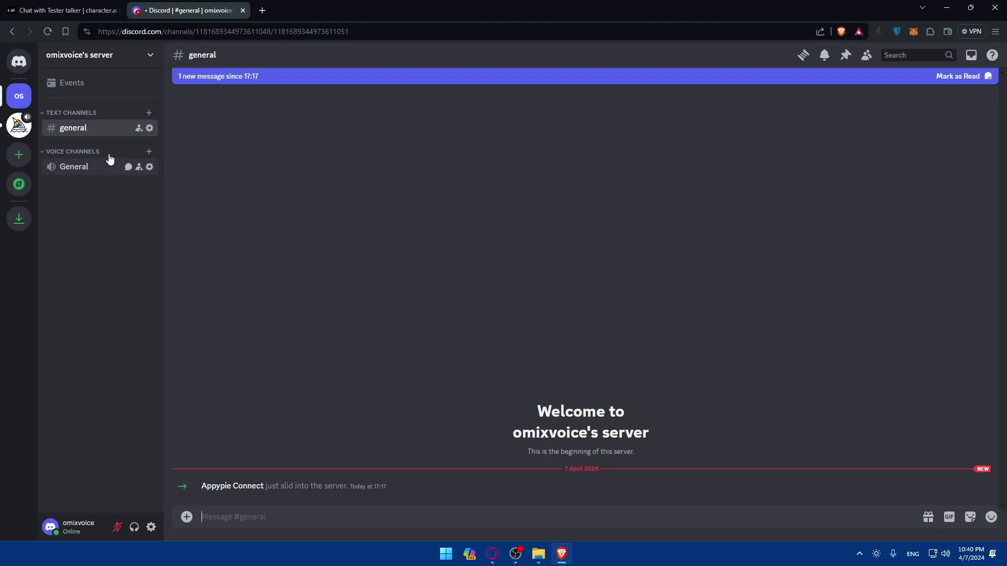
Copy the Tester talker character's share link from character.ai and post it in the Discord server's general text channel
click(62, 13)
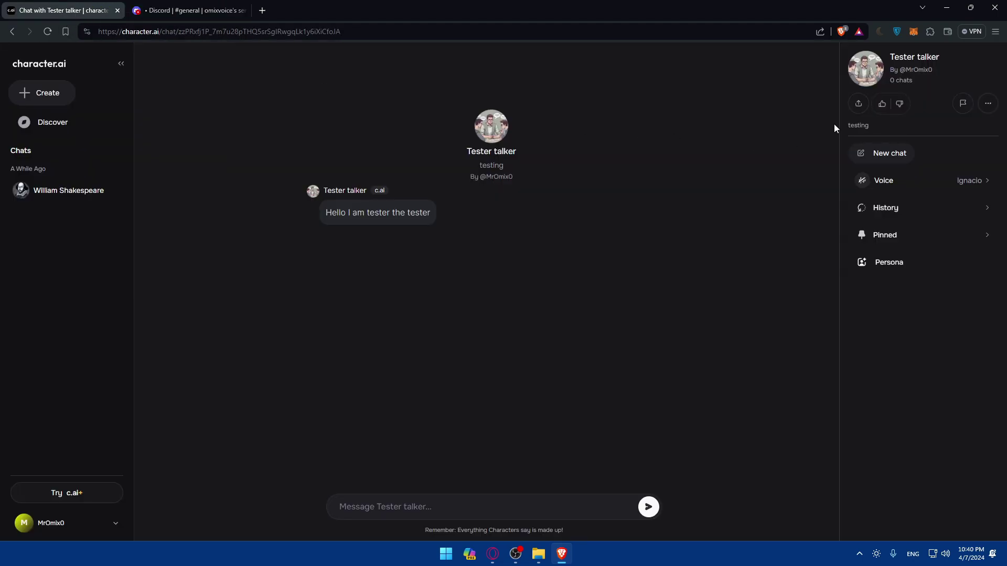
click(859, 104)
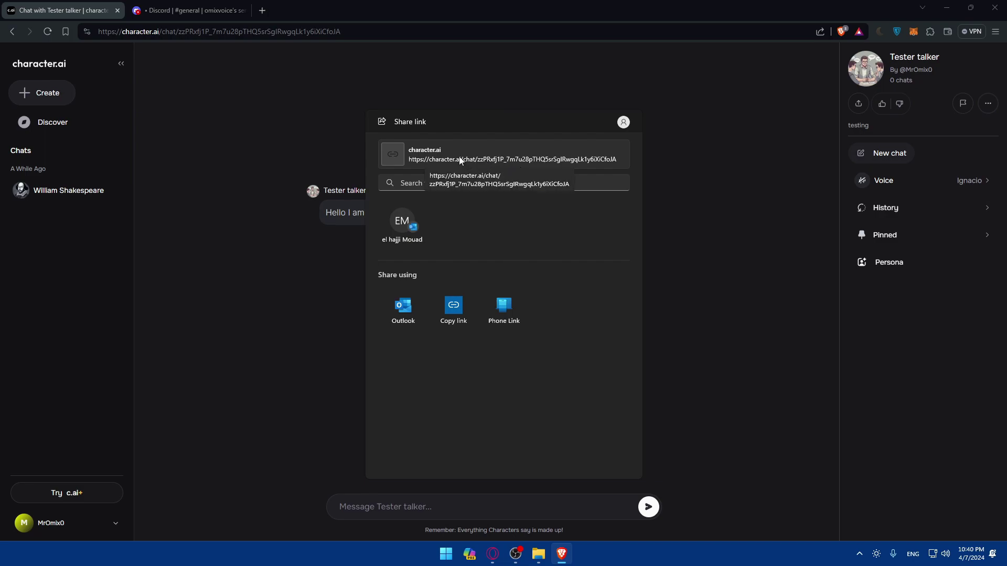
click(447, 313)
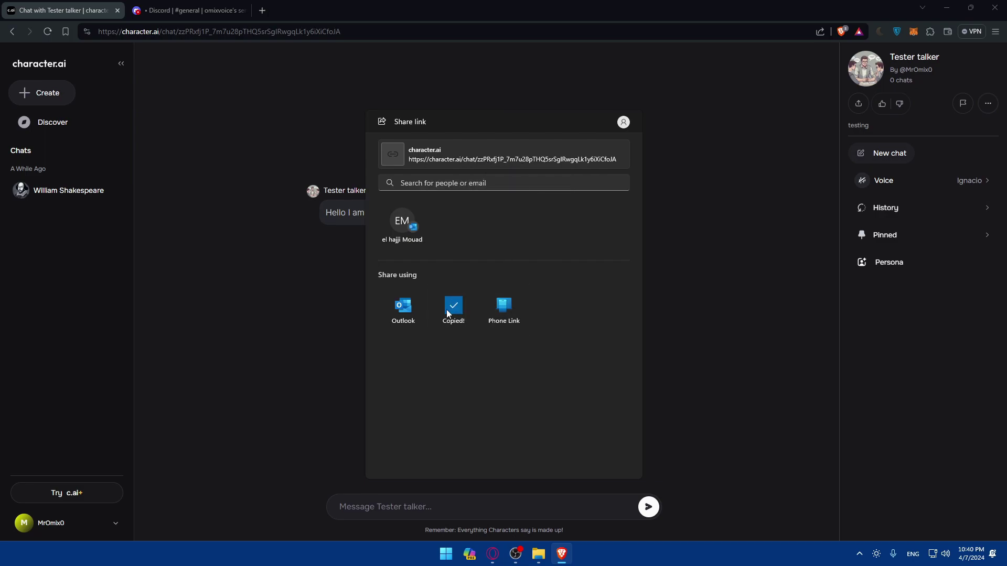
click(209, 11)
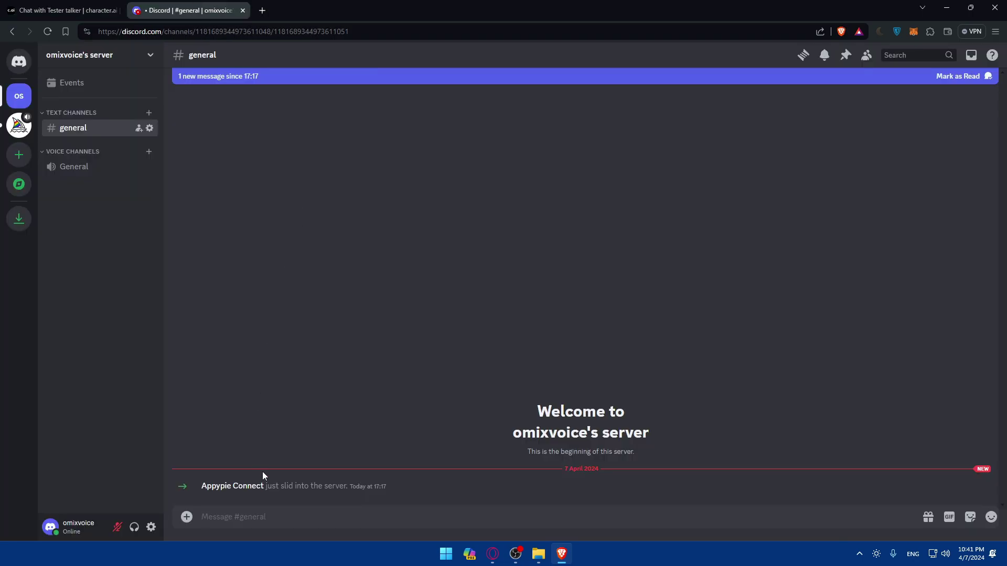
text(https://character.ai/chat/zzPRxfj1P_7m7u28pTHQ5srSglRwgqLk1y6iXiCfoJA)
key(Return)
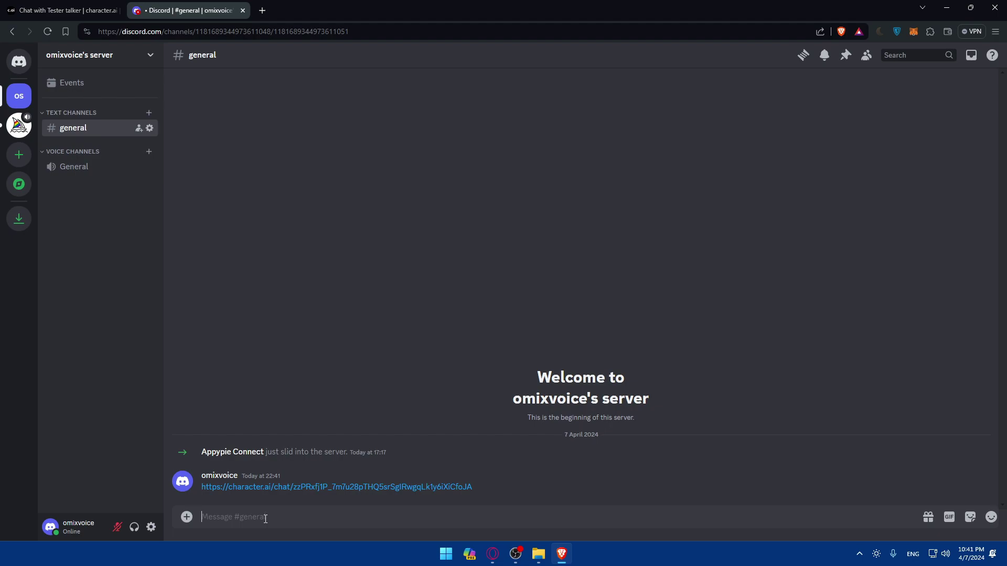
Post the messages "you can use this chat guys" and "to chat with a random tester chat bot made by me" in the general channel
text(you can use this chat guys)
key(Return)
text(to)
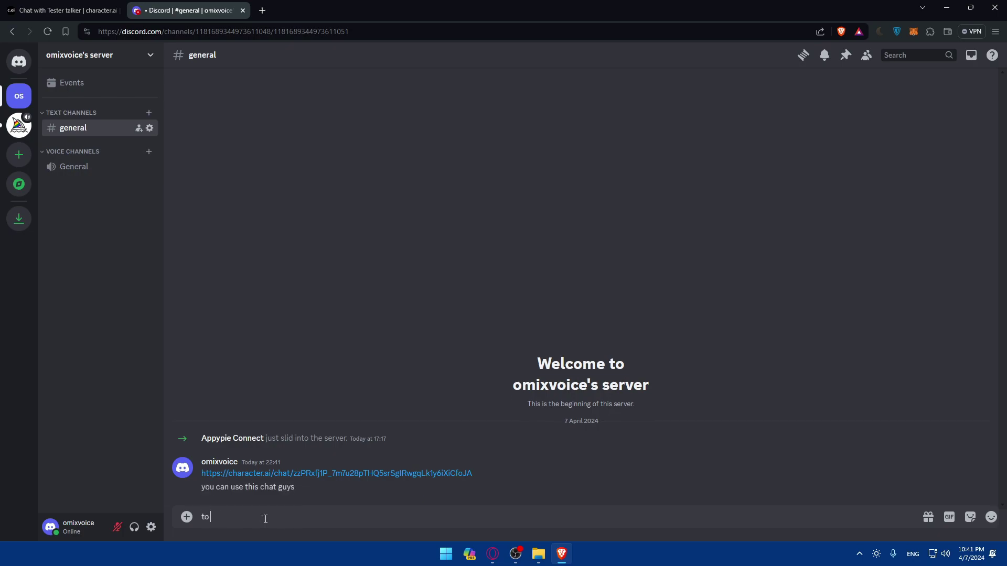
text( chat with a random tester chat bot made )
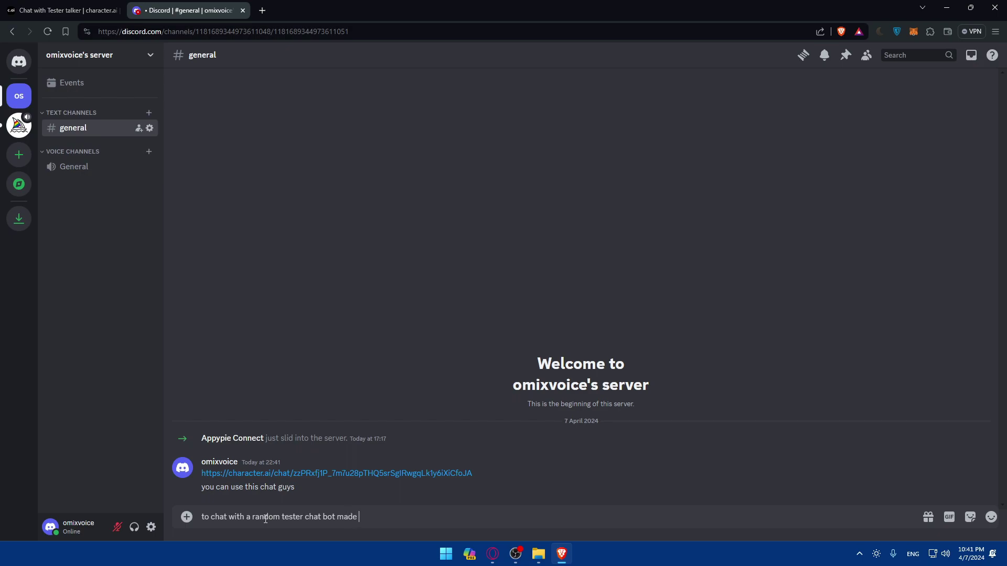
text(by me)
key(Return)
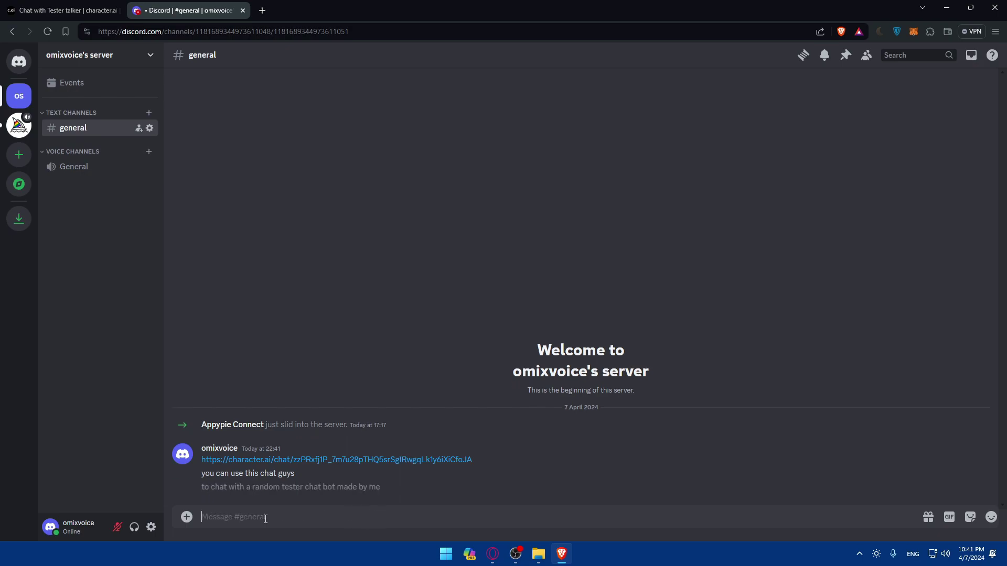
Copy the posted character link, view it in a private browser window, and return to the Discord channel
triple_click(456, 464)
key(ctrl+c)
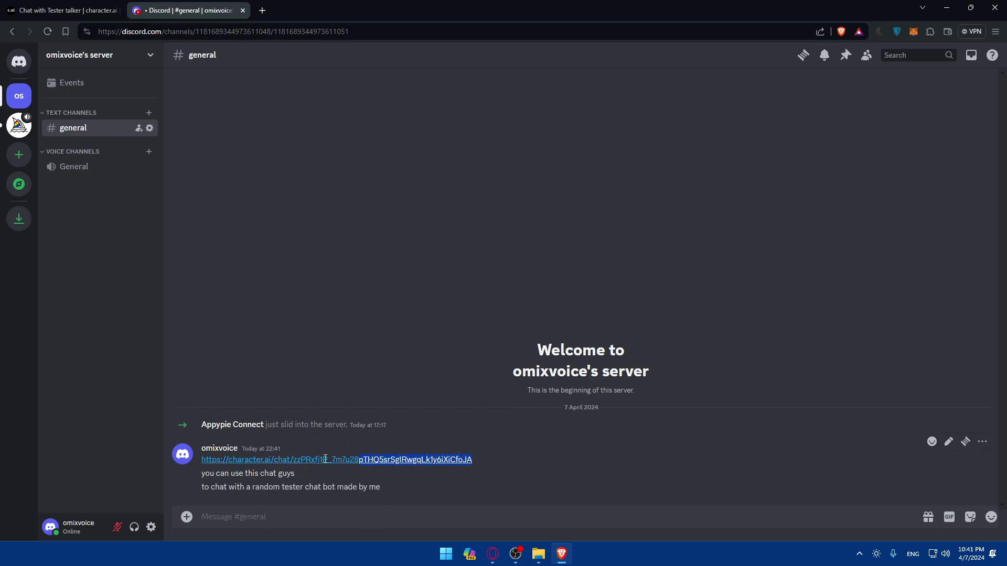
click(445, 329)
key(ctrl+shift+n)
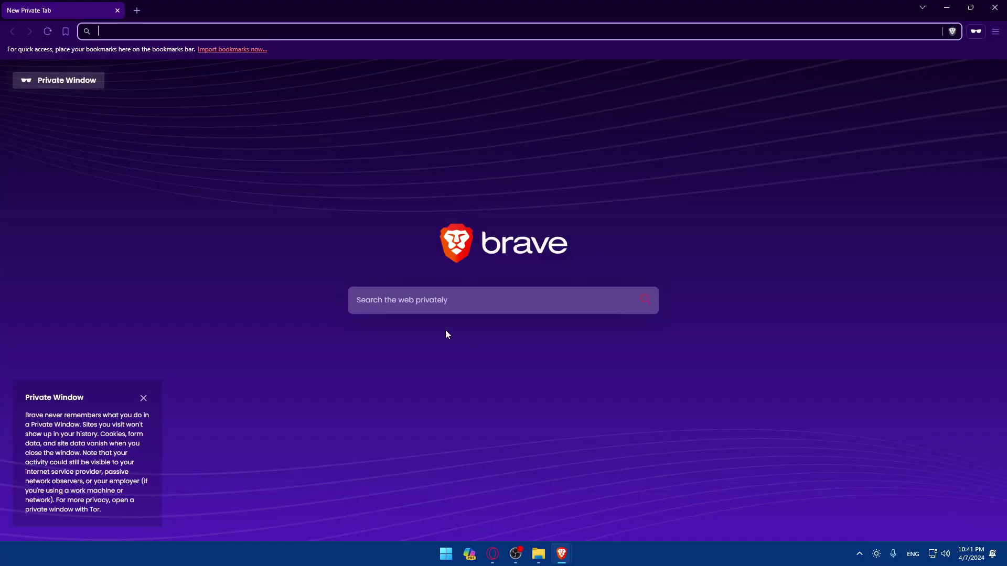
key(ctrl+v)
key(Return)
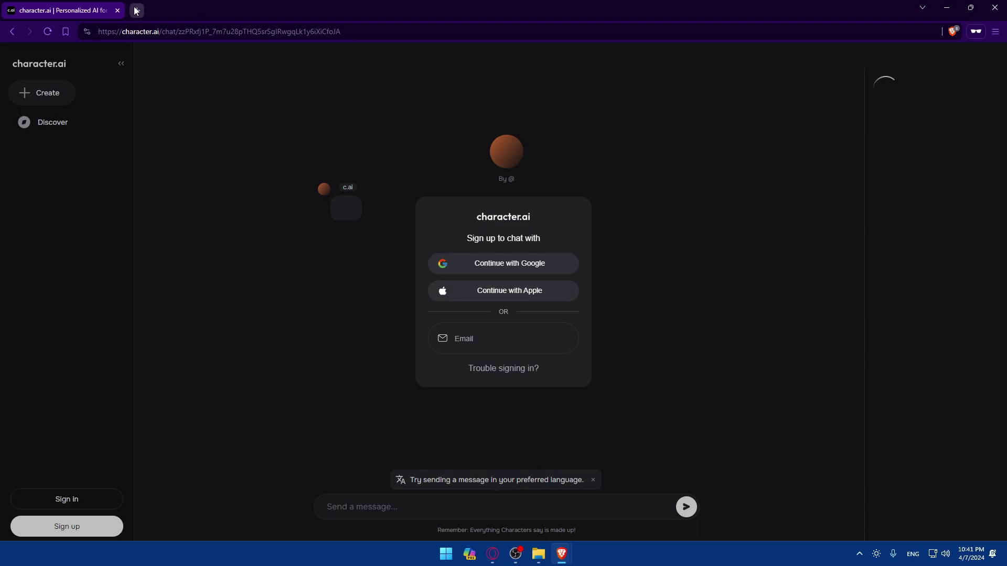
click(946, 8)
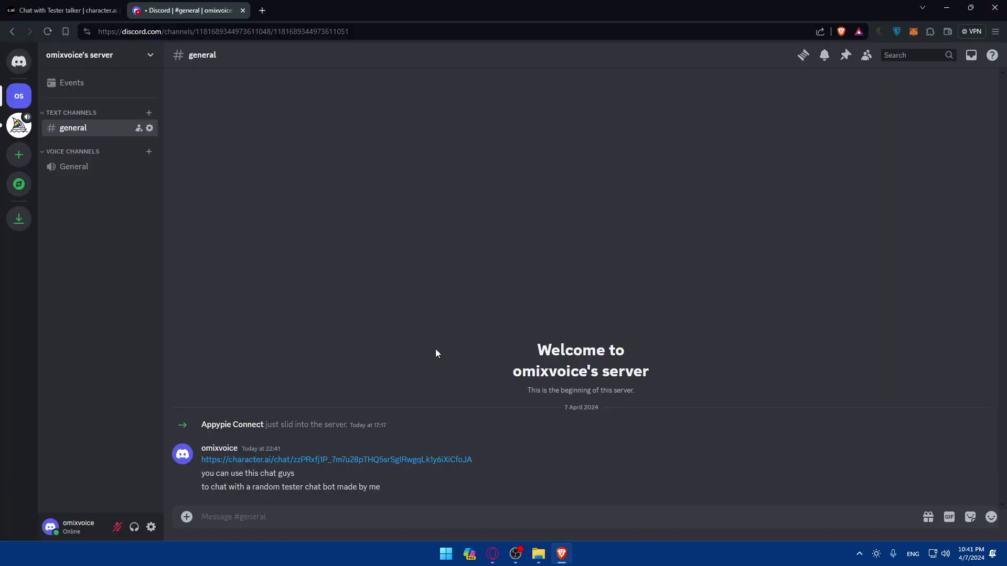
Open the character chat from the posted Discord link and send "hello" and "can i test chatting with you"
click(345, 460)
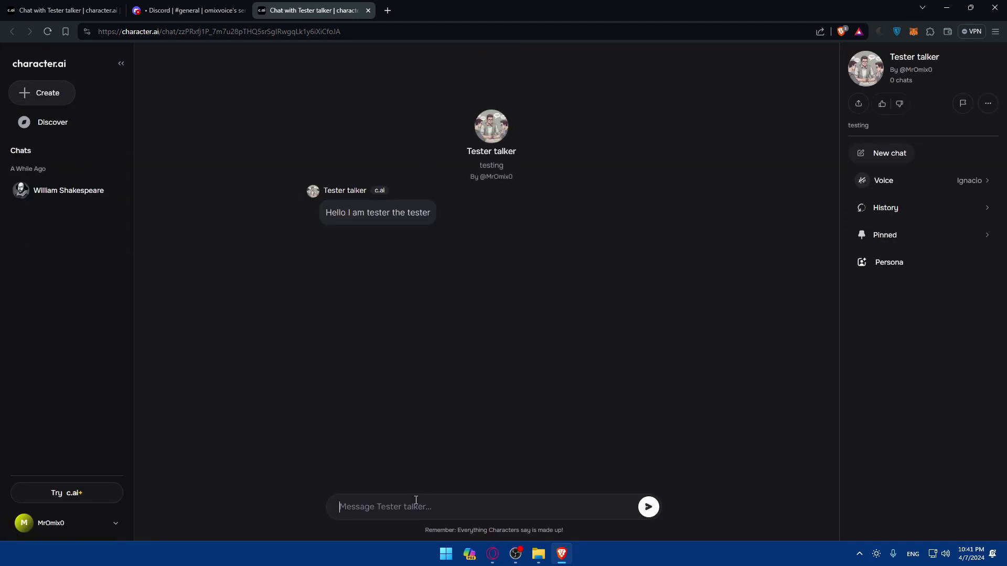
text(hello)
key(Return)
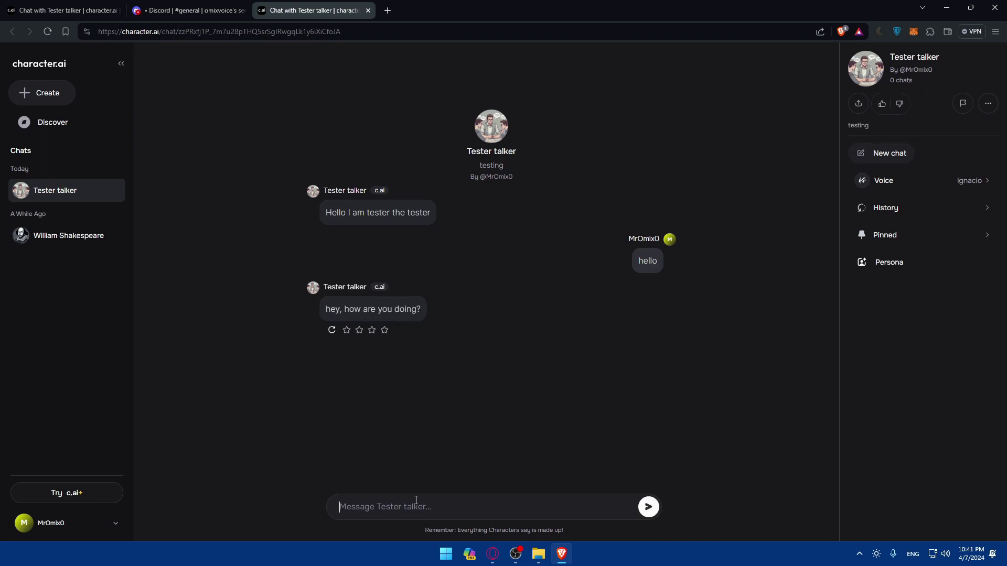
text(can i test chatting with you)
key(Return)
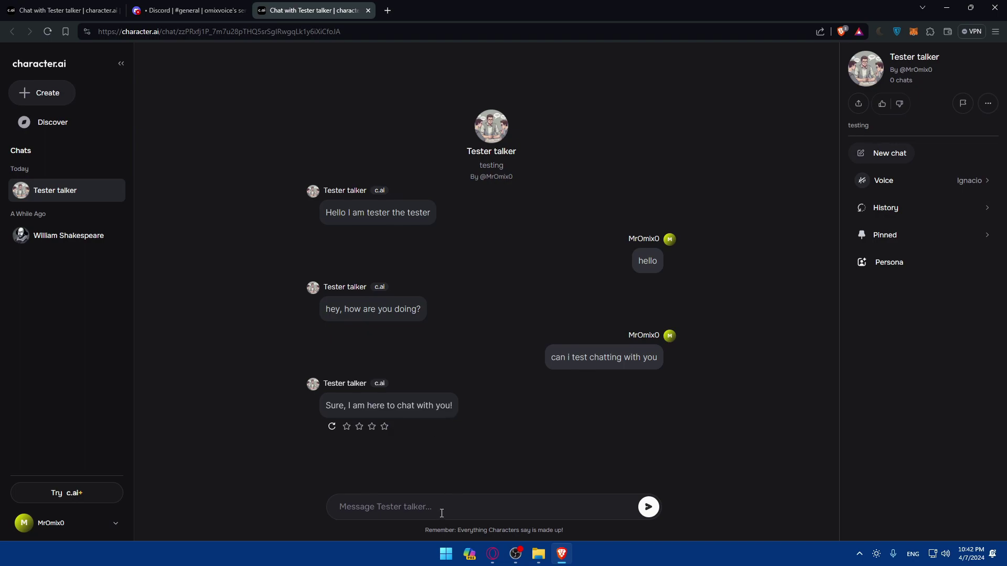
Ask the character "what is your name", reply with the user's own name and ask "why is your name tester"
text(what is your name)
key(Return)
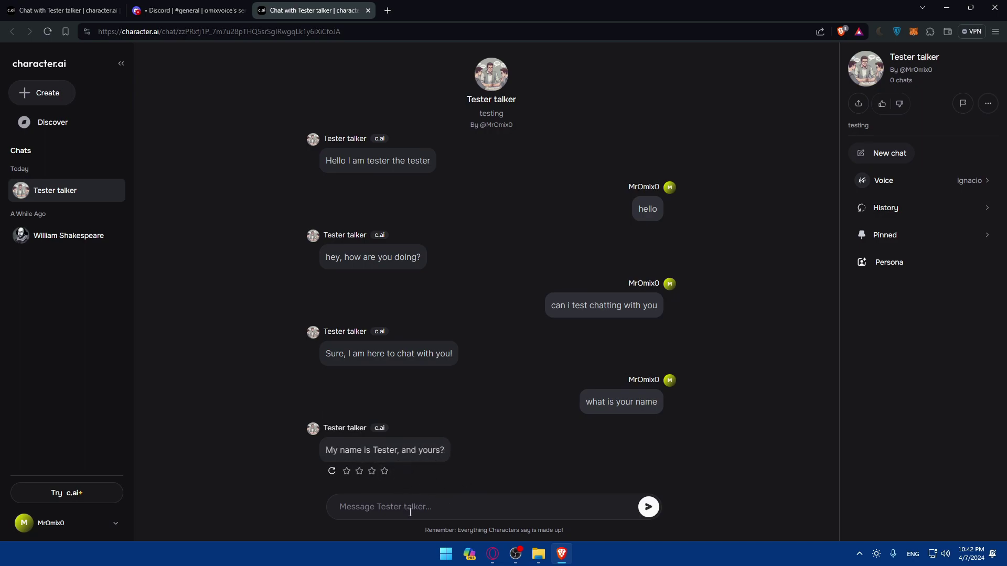
text(omimky)
key(BackSpace)
key(BackSpace)
key(BackSpace)
key(BackSpace)
text(my name is omix why is your name tester)
key(Return)
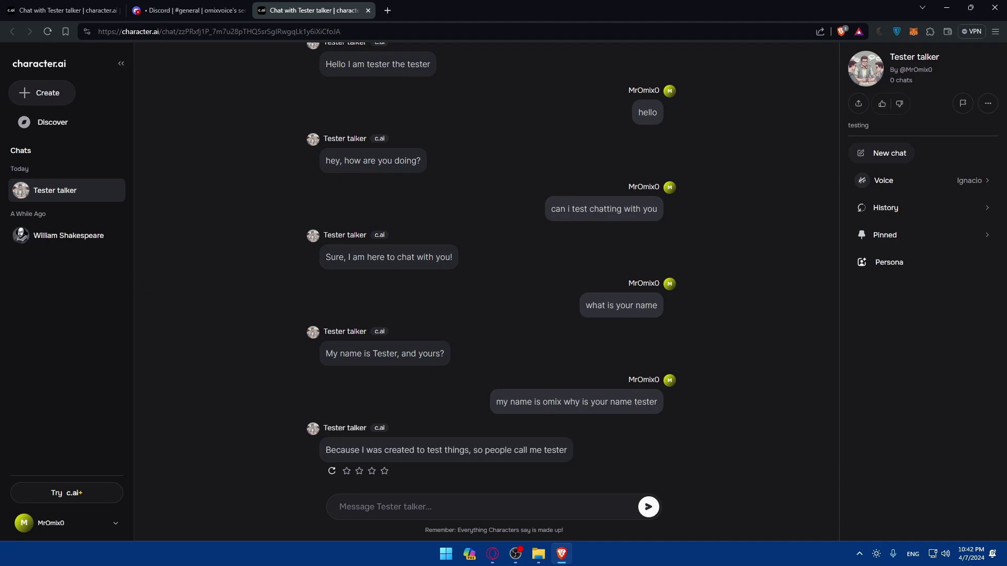
Revisit the shared link in Discord and check the options of the Tester talker entry in the character.ai chat list
text(--)
click(189, 11)
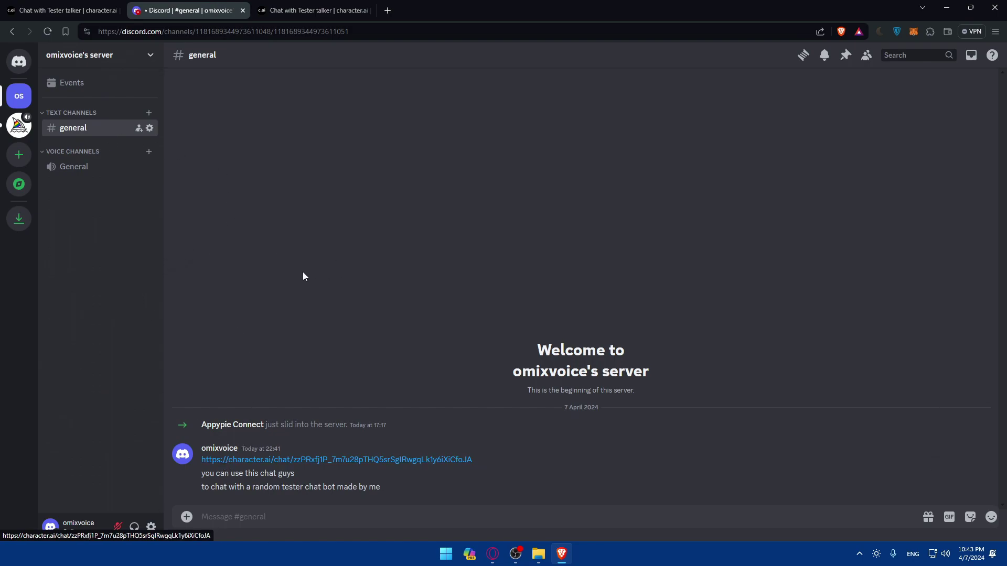
click(302, 6)
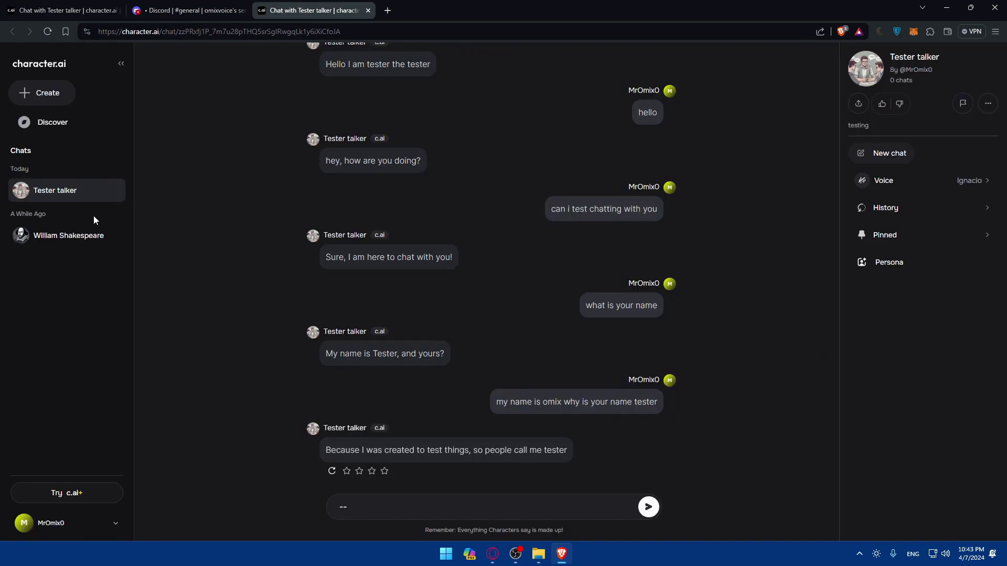
click(114, 191)
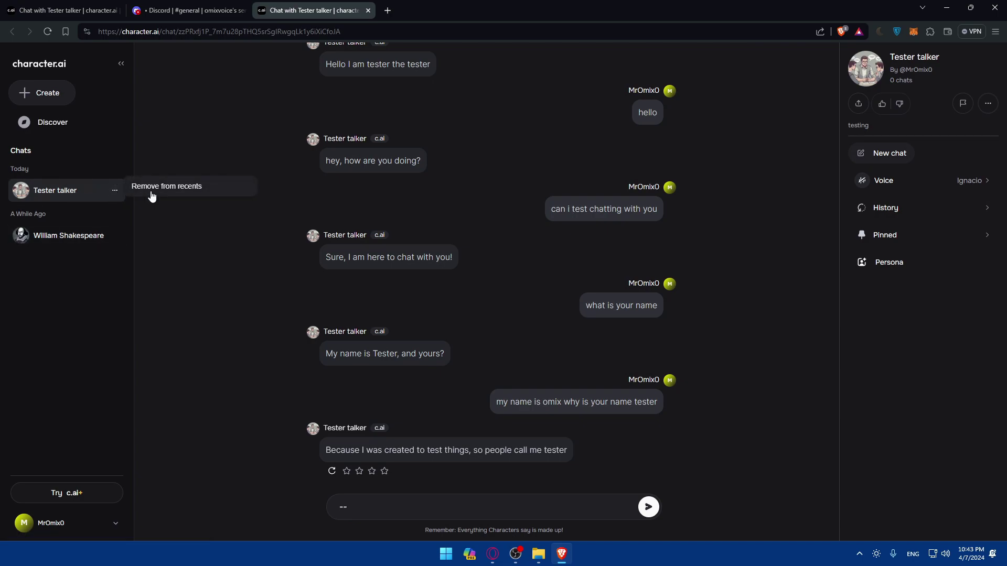
click(208, 159)
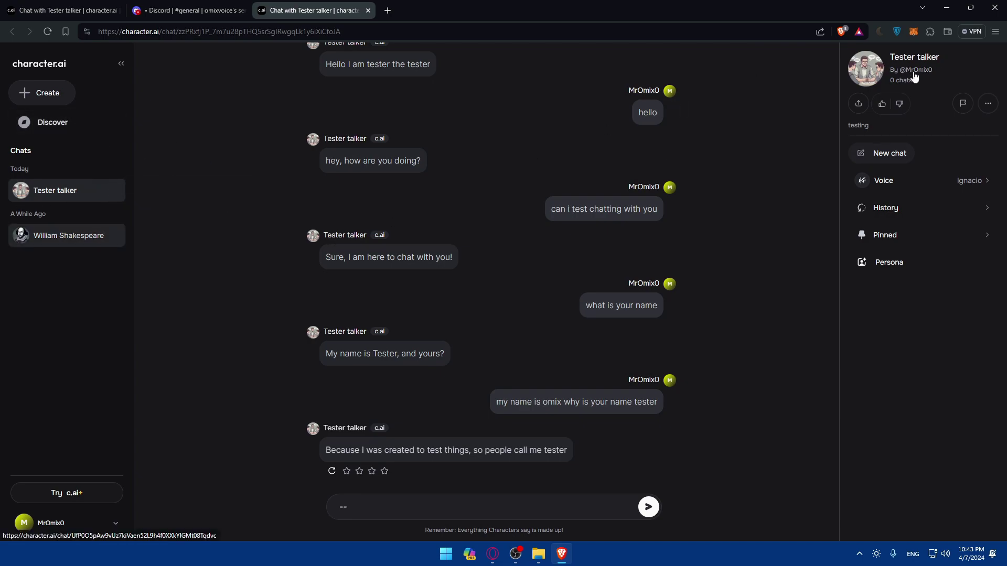
Open the Tester talker character for editing, review its visibility choices without changing them, and close the page to return to Discord
click(972, 128)
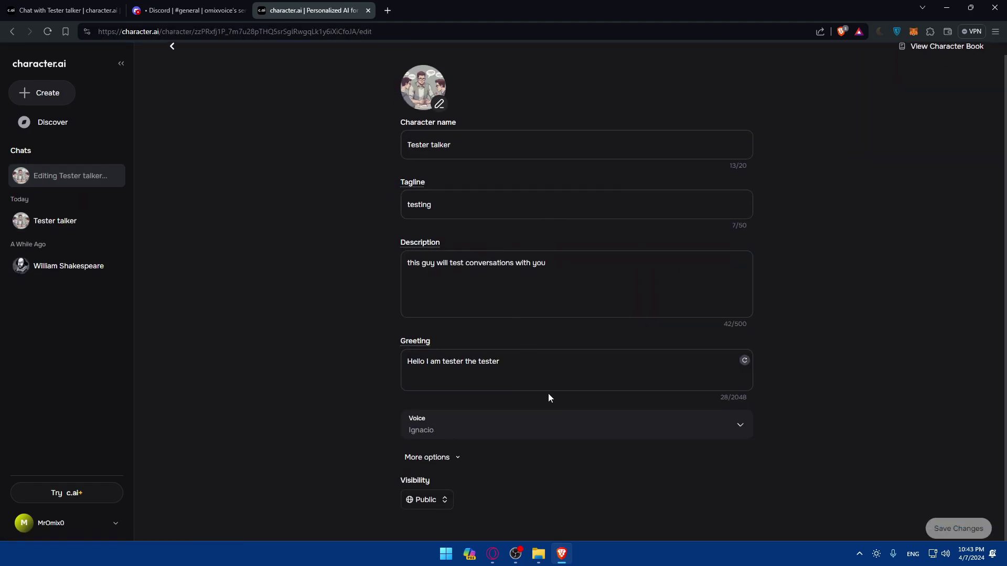
click(420, 499)
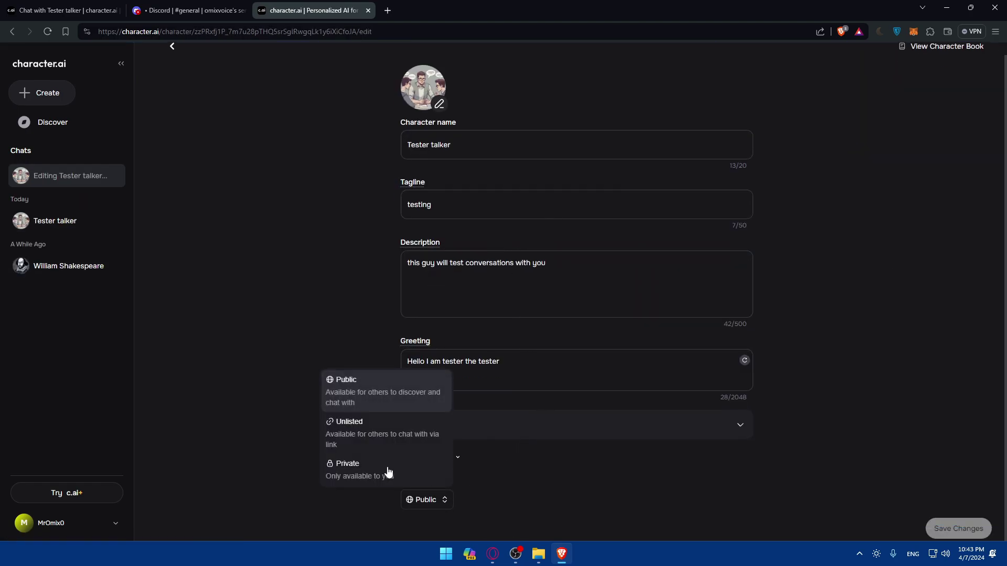
click(287, 448)
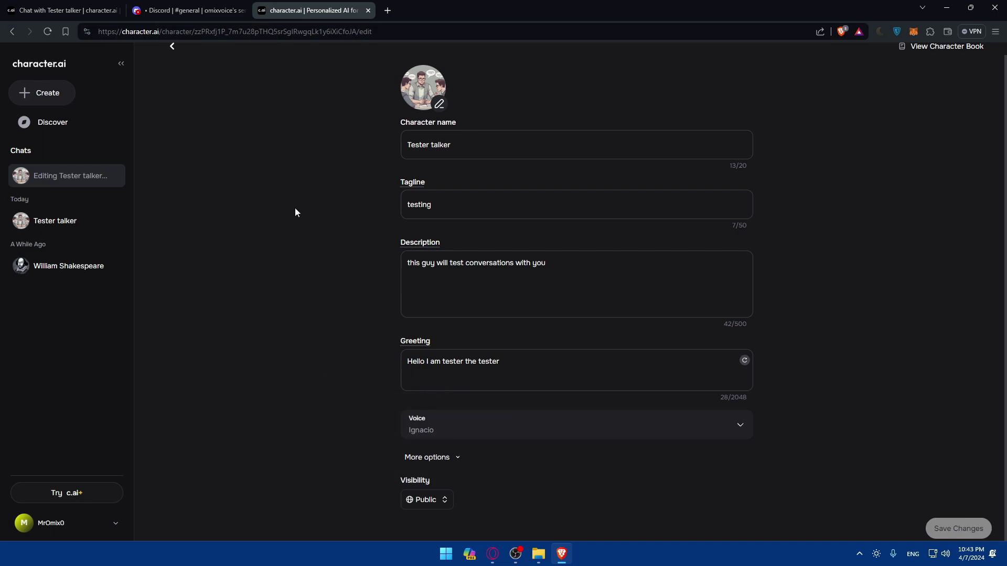
click(419, 502)
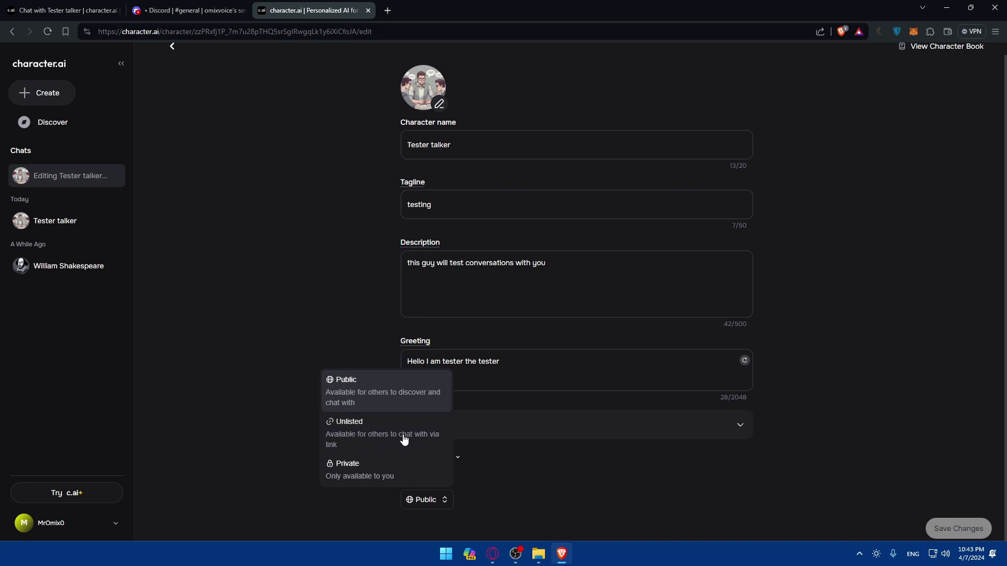
click(280, 298)
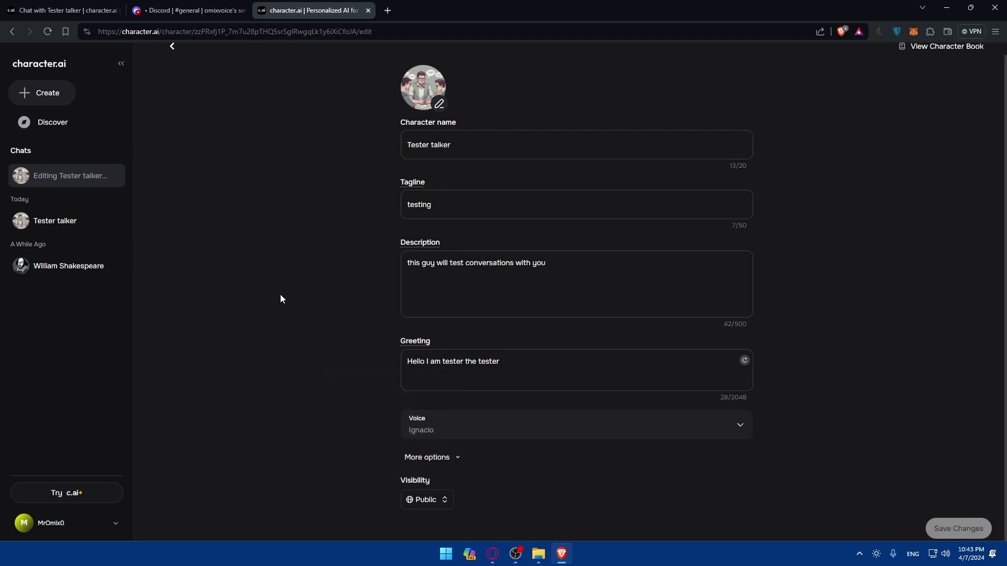
click(368, 11)
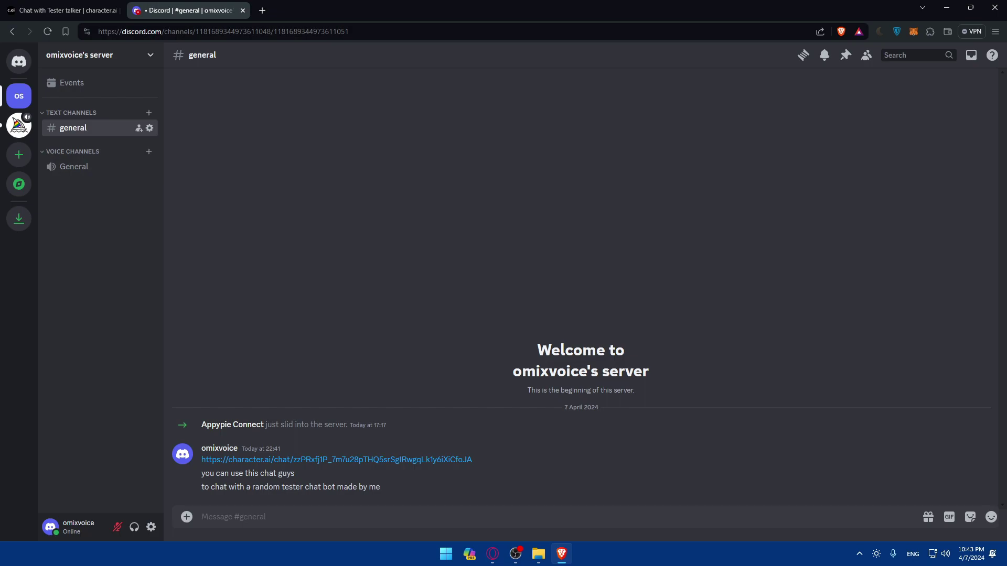